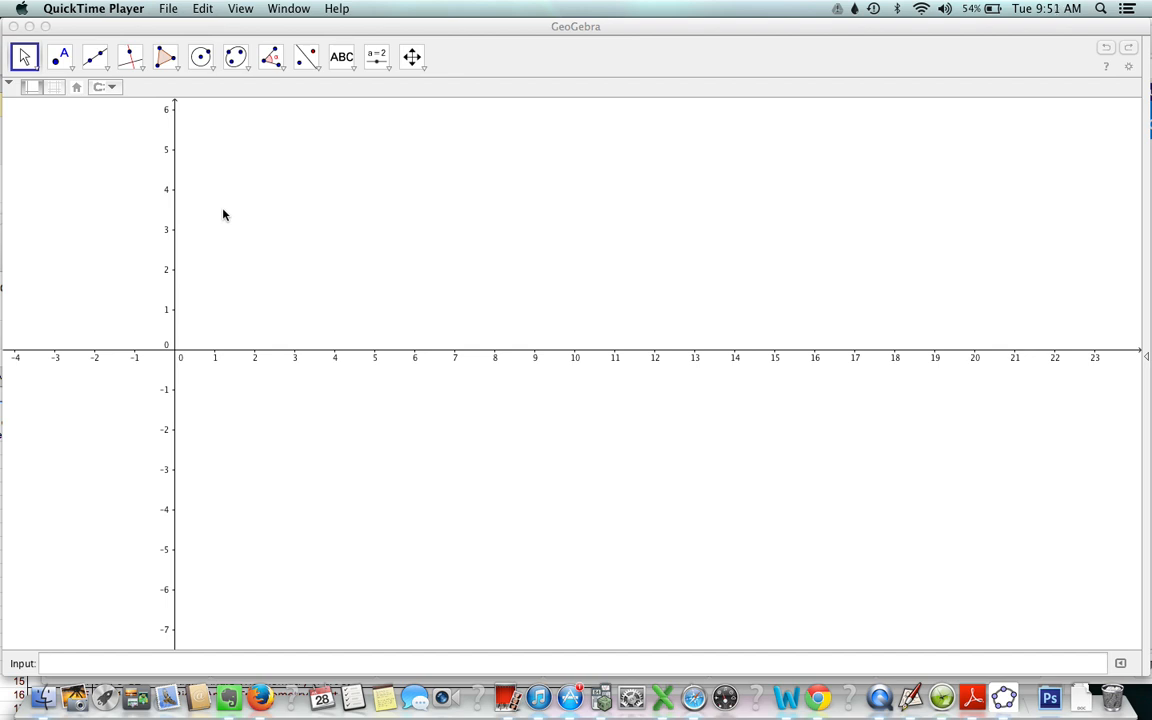
# - Hide the coordinate axes and draw a nearly horizontal line through two new points in the middle of the drawing area
pyautogui.click(395, 214)
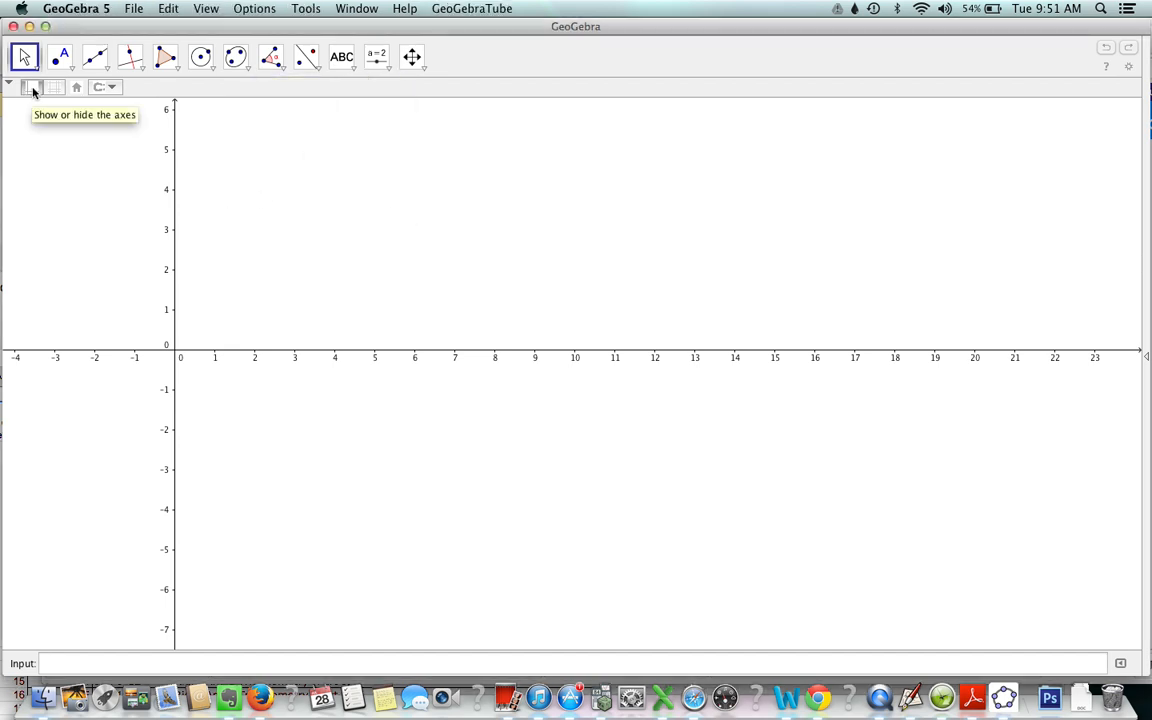
pyautogui.click(31, 88)
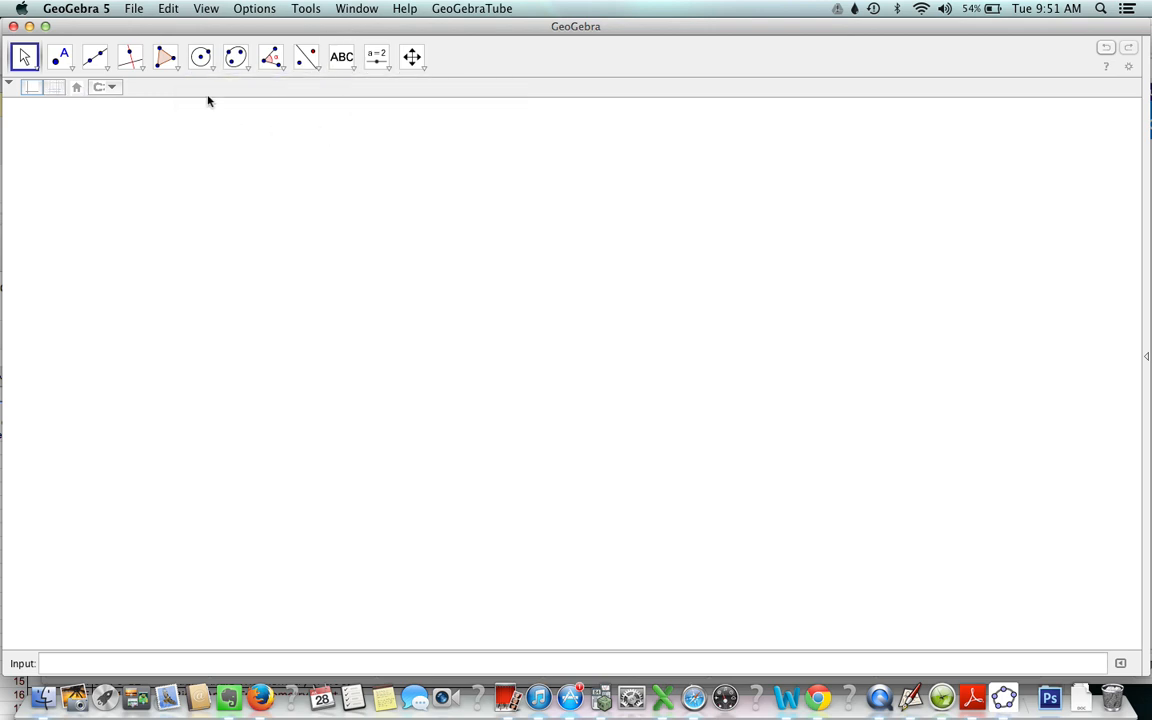
pyautogui.click(108, 68)
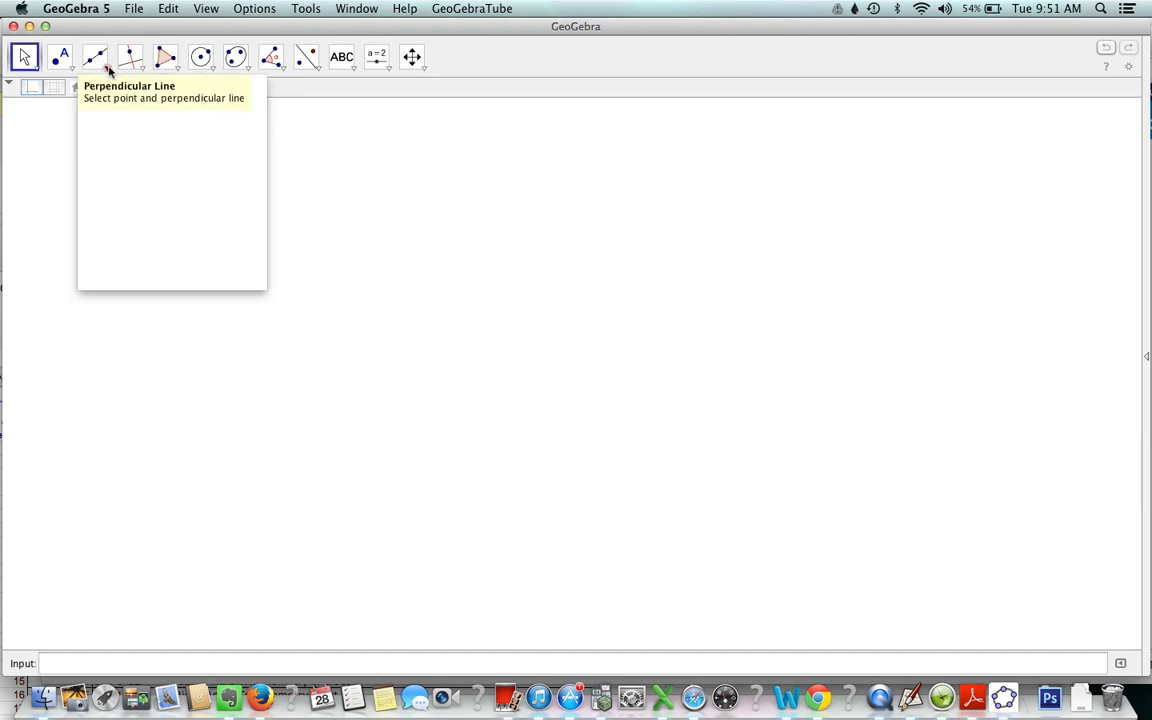
pyautogui.click(113, 92)
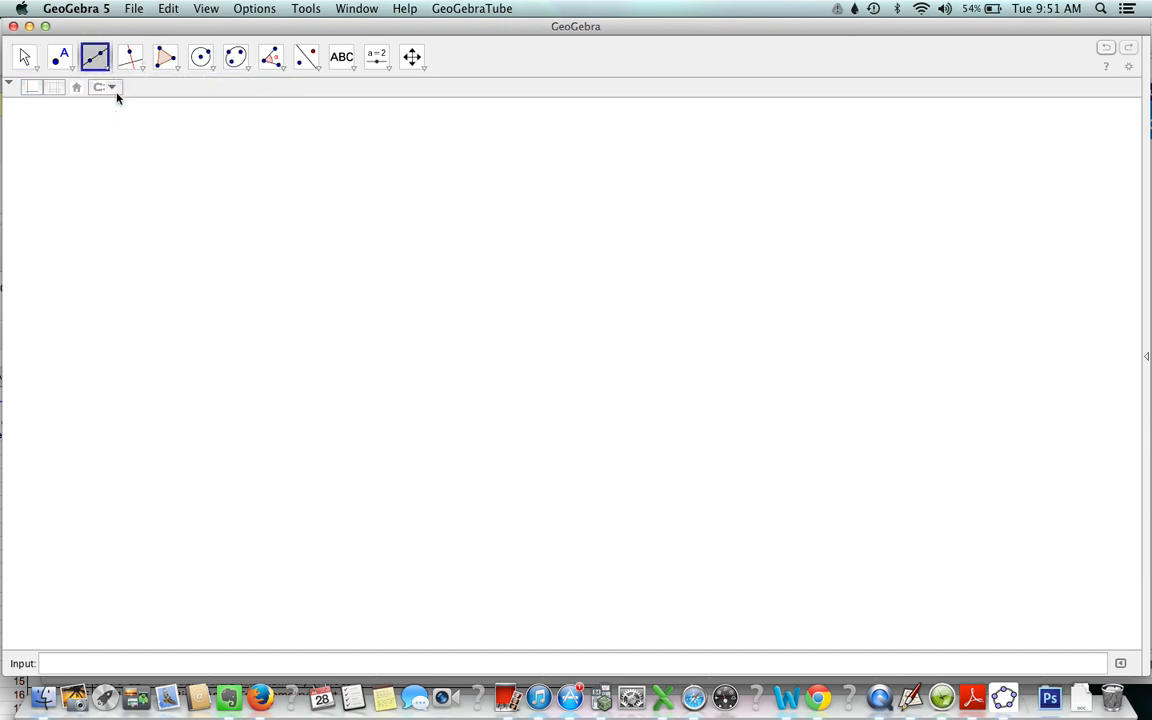
pyautogui.click(378, 327)
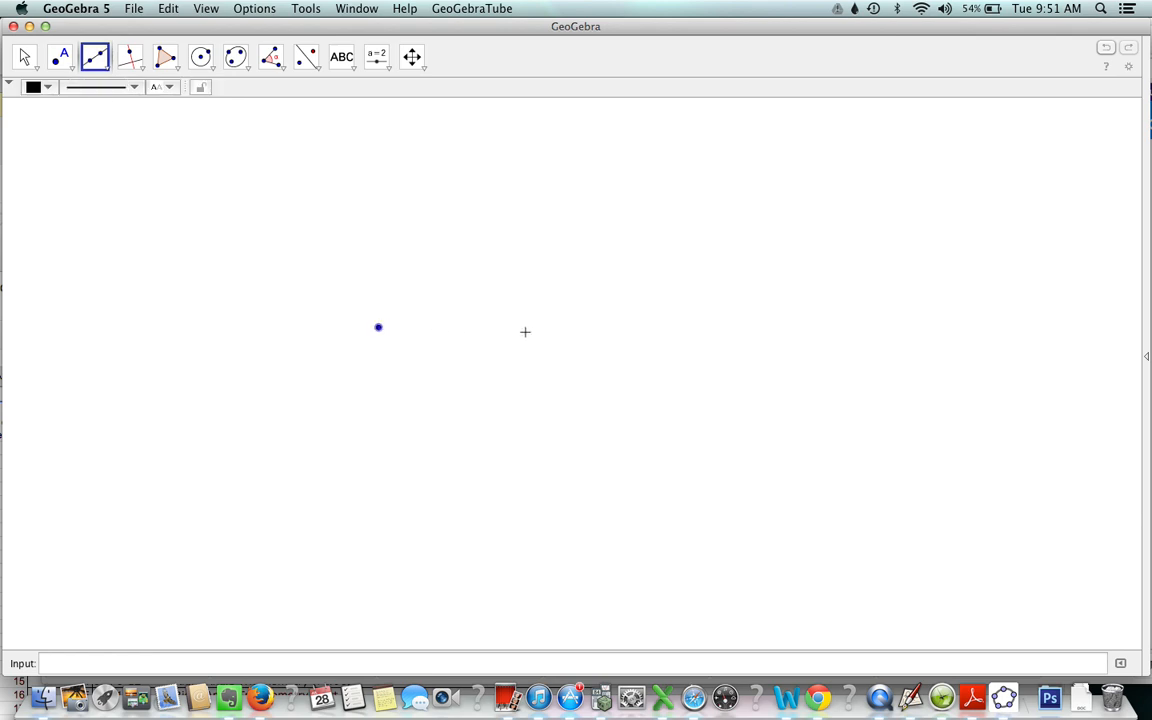
pyautogui.click(560, 329)
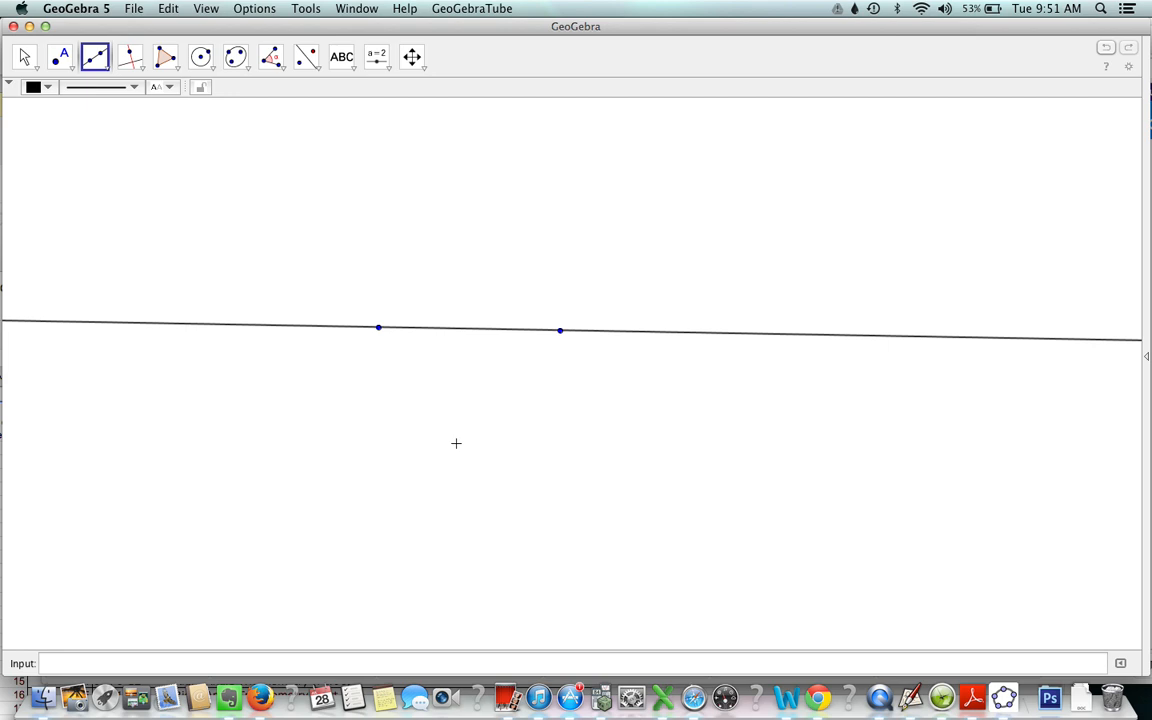
# - Draw two circles, each centred on one of the line's points and passing through the other point
pyautogui.click(212, 72)
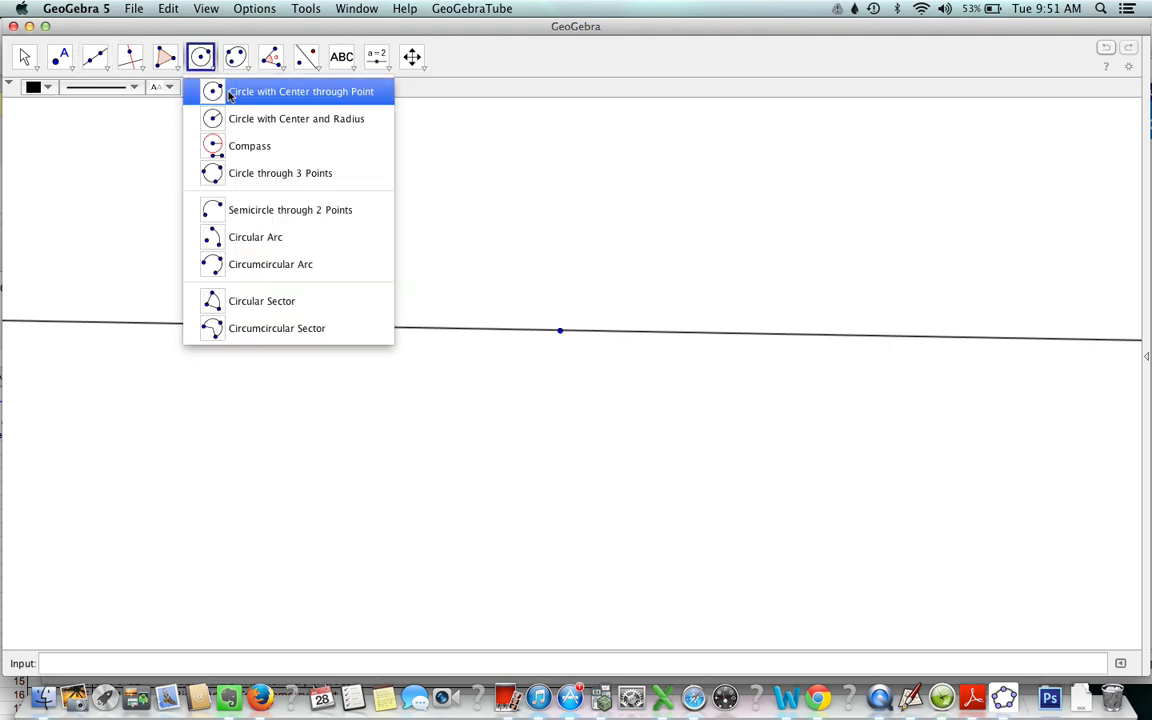
pyautogui.click(222, 91)
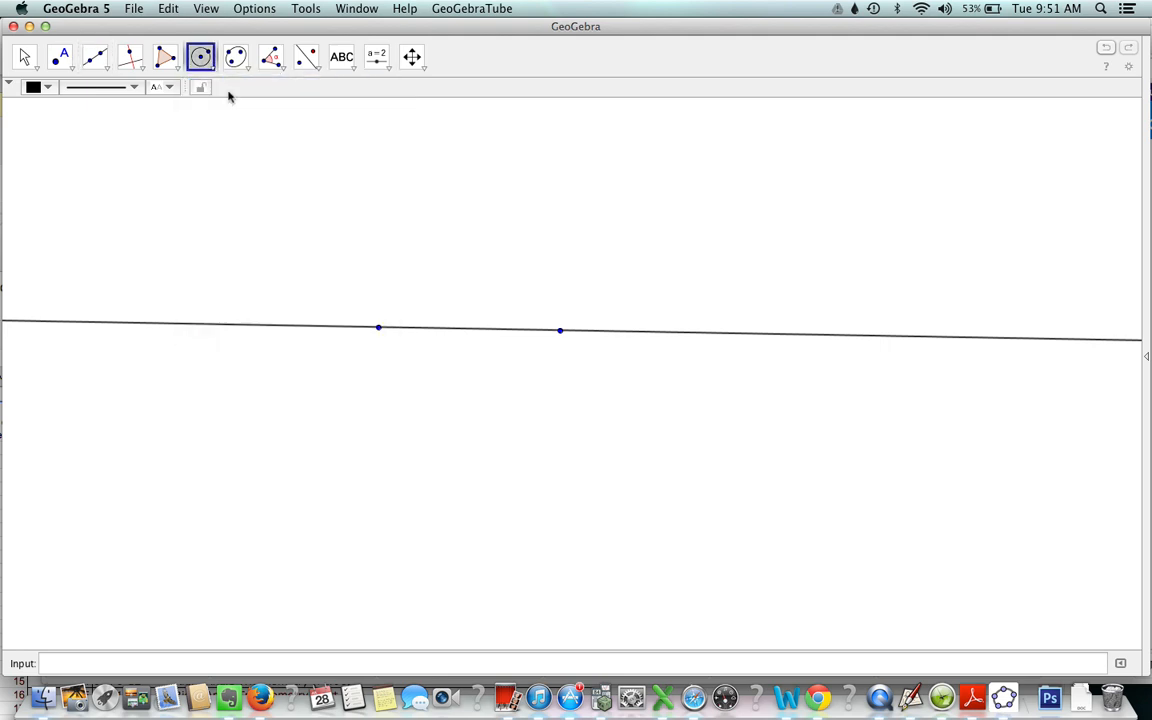
pyautogui.click(379, 328)
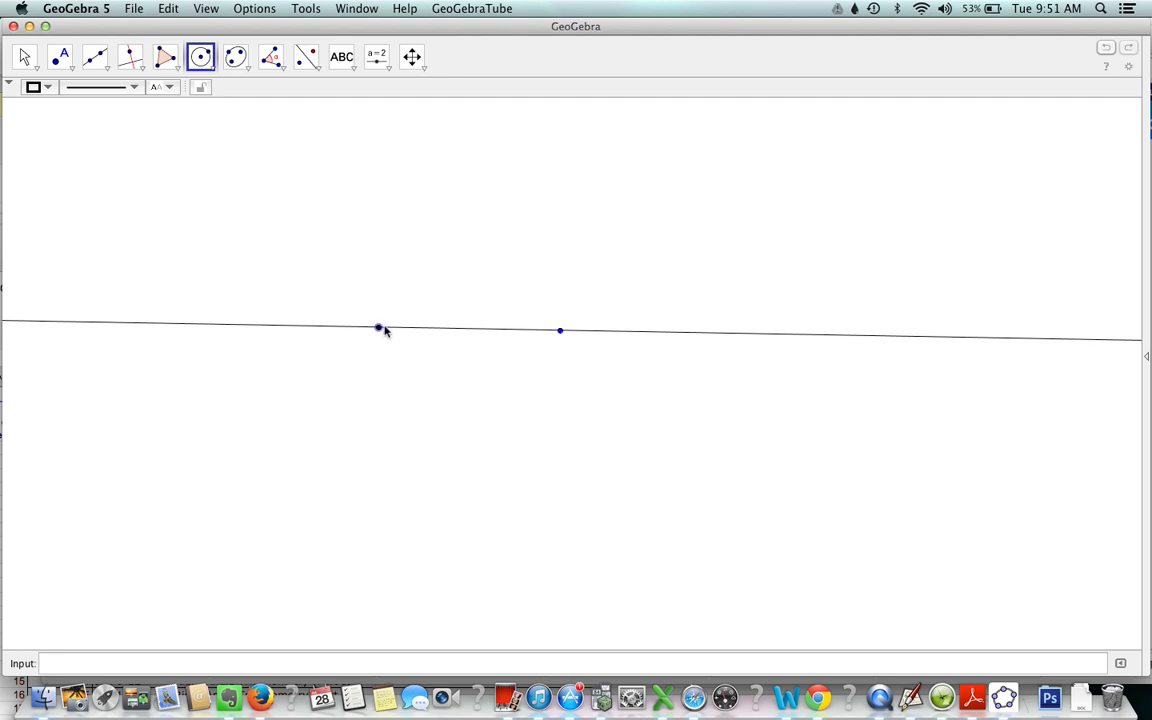
pyautogui.click(560, 331)
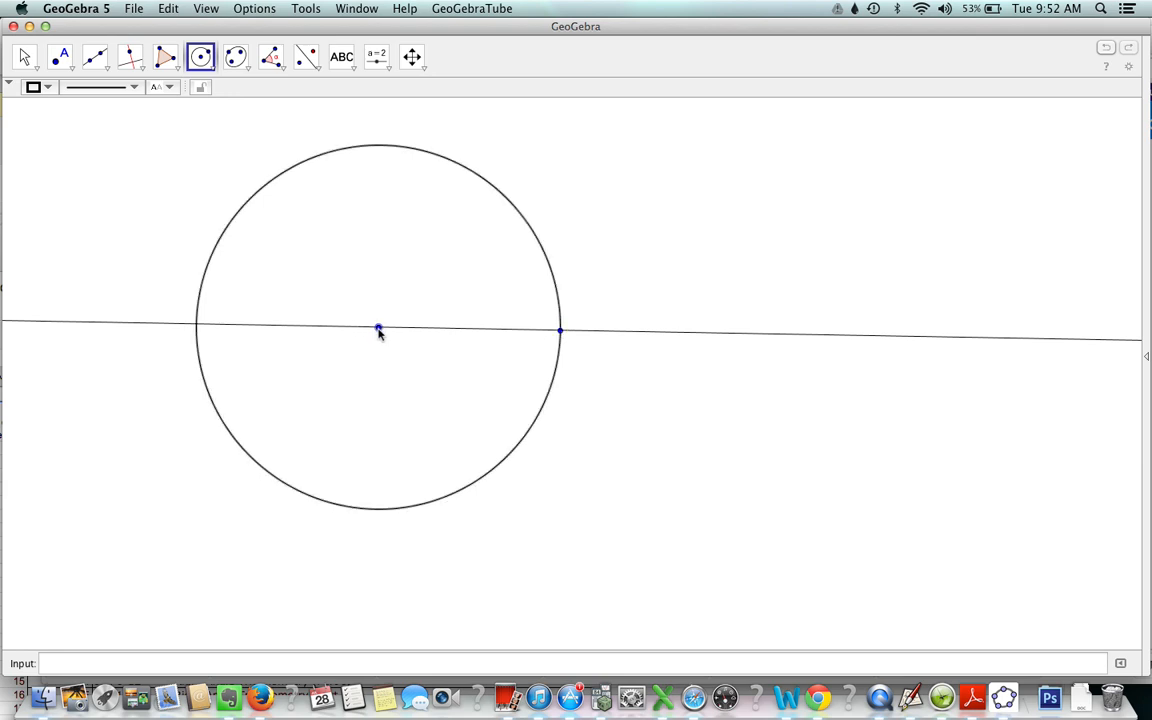
pyautogui.click(560, 331)
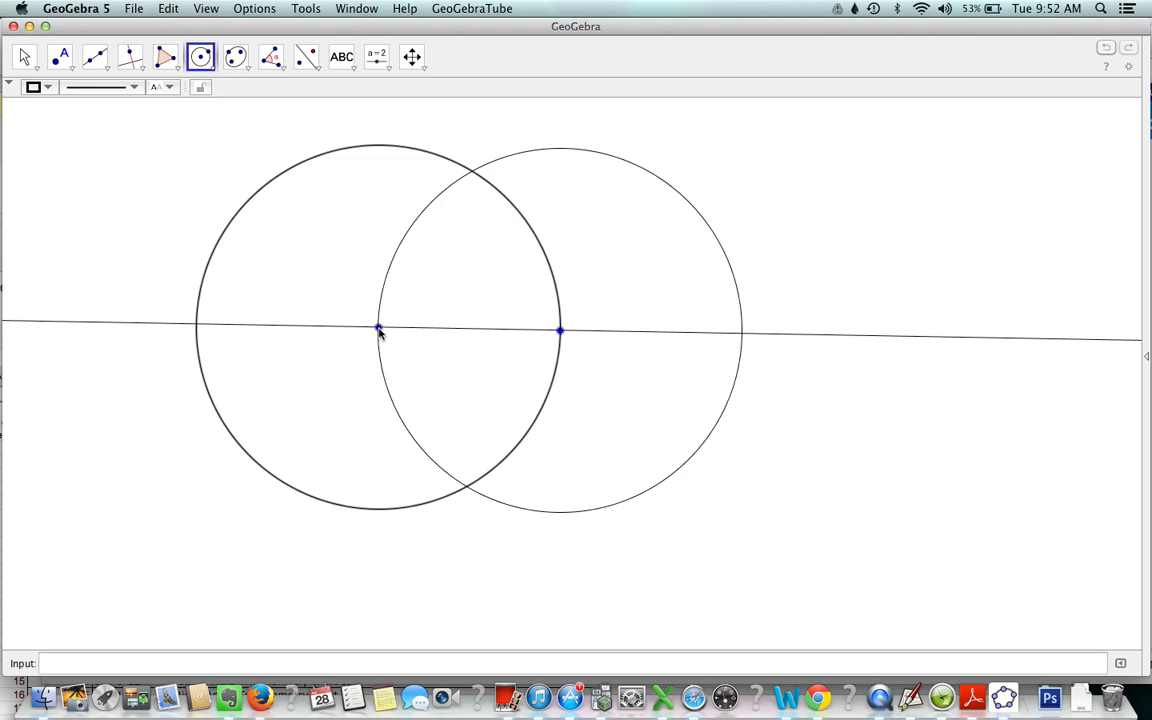
pyautogui.click(378, 330)
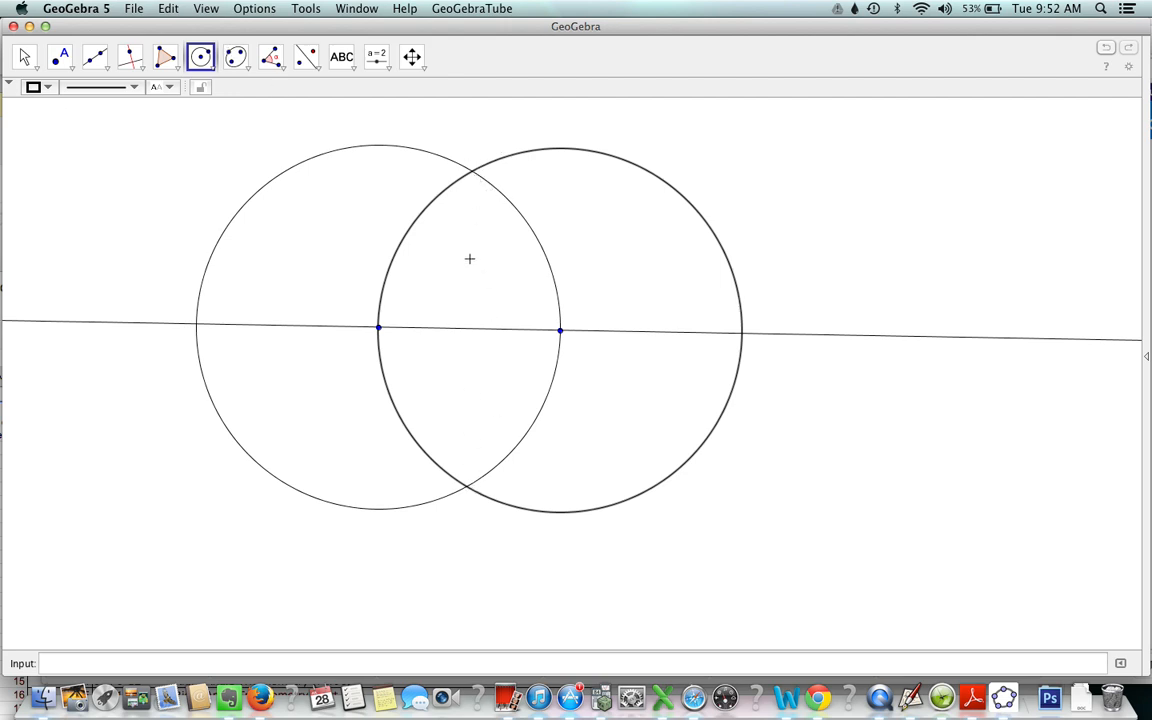
# - Place points at the upper and lower intersections of the two circles
pyautogui.click(59, 57)
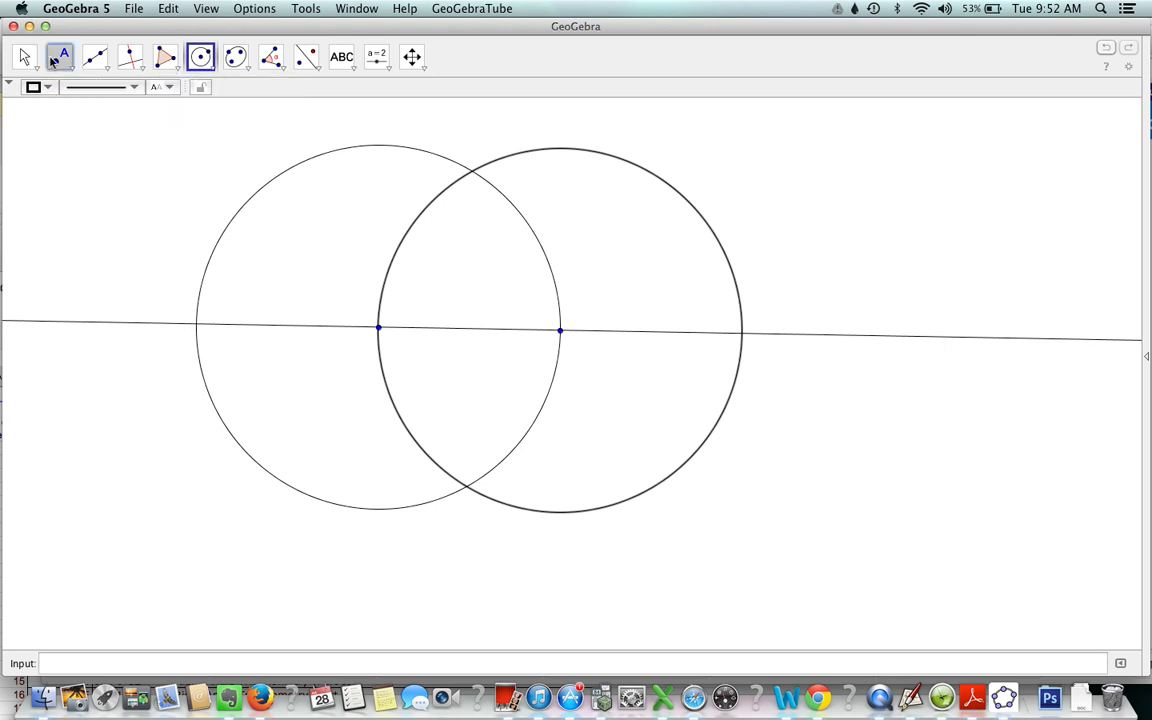
pyautogui.click(472, 172)
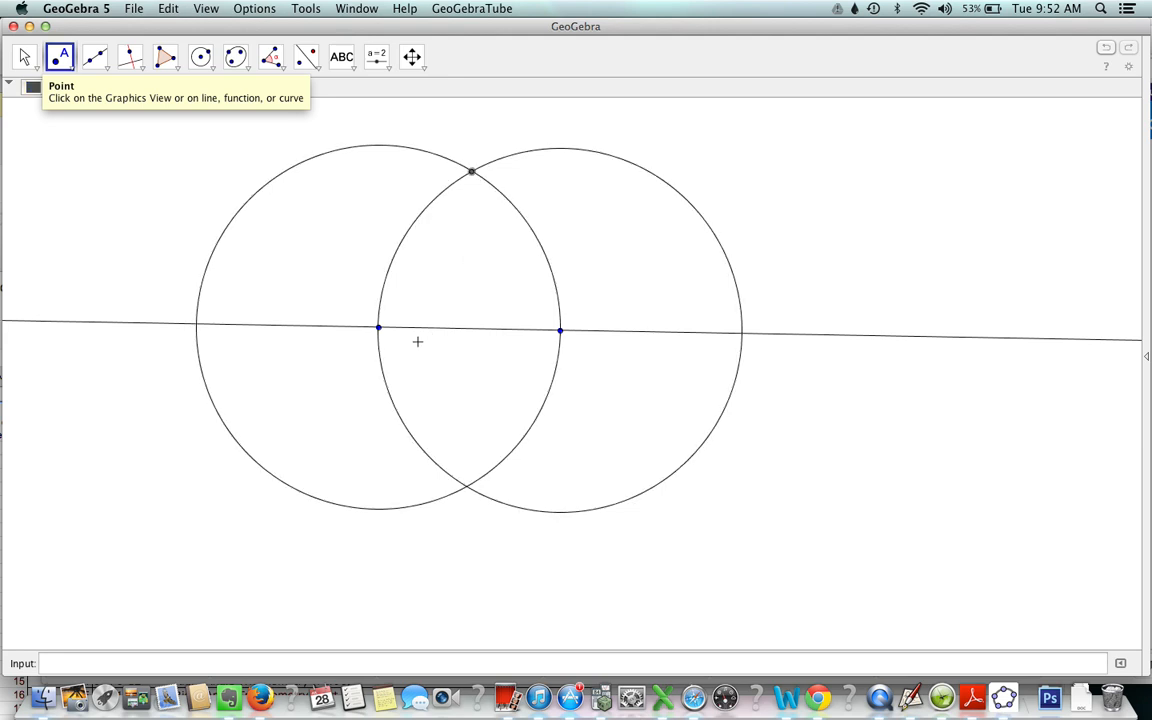
pyautogui.click(466, 487)
# - Draw a line through the two intersection points of the circles
pyautogui.click(107, 70)
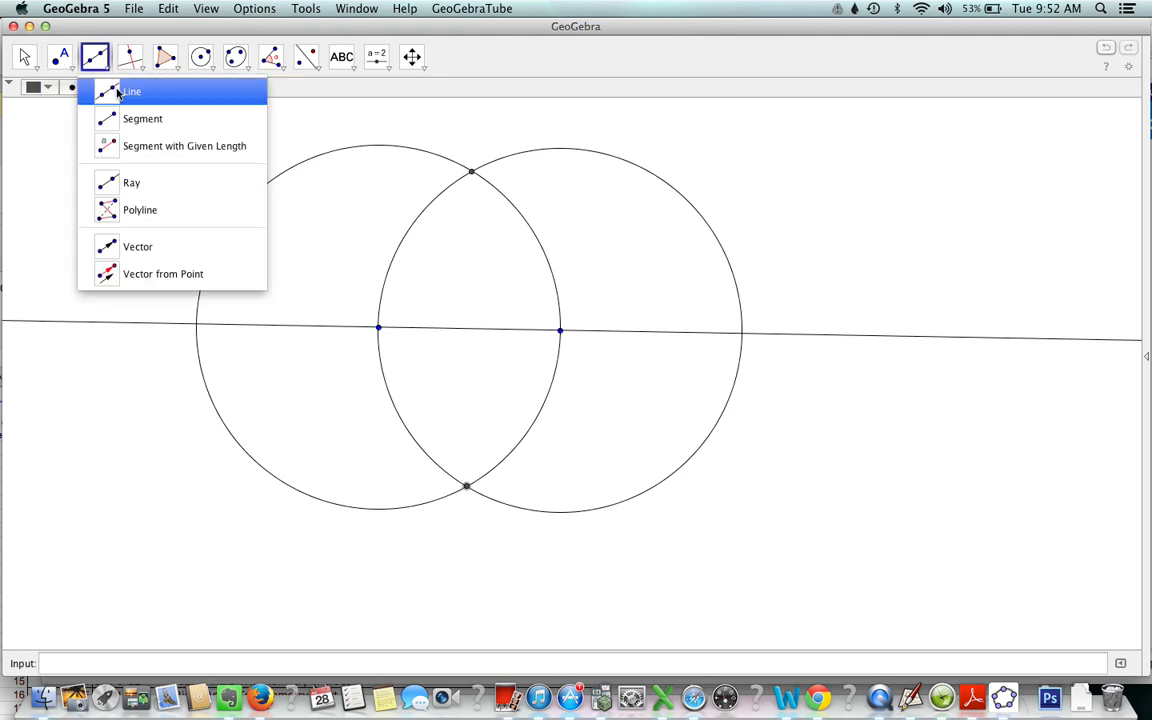
pyautogui.click(106, 88)
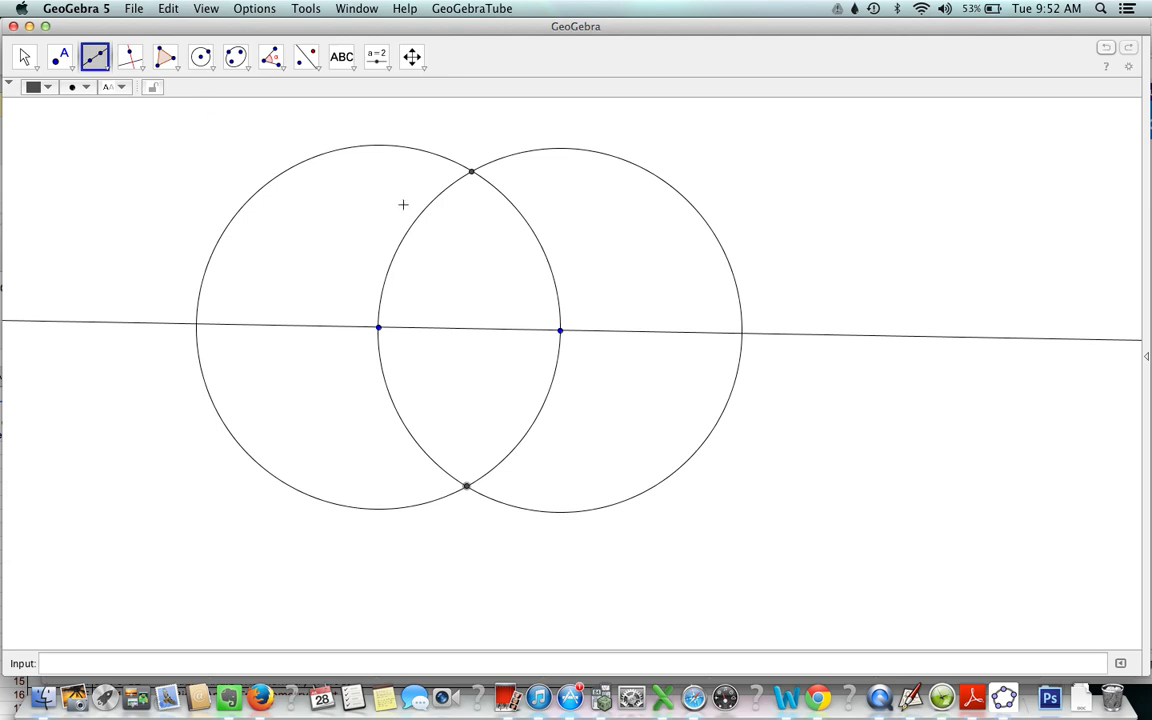
pyautogui.click(472, 173)
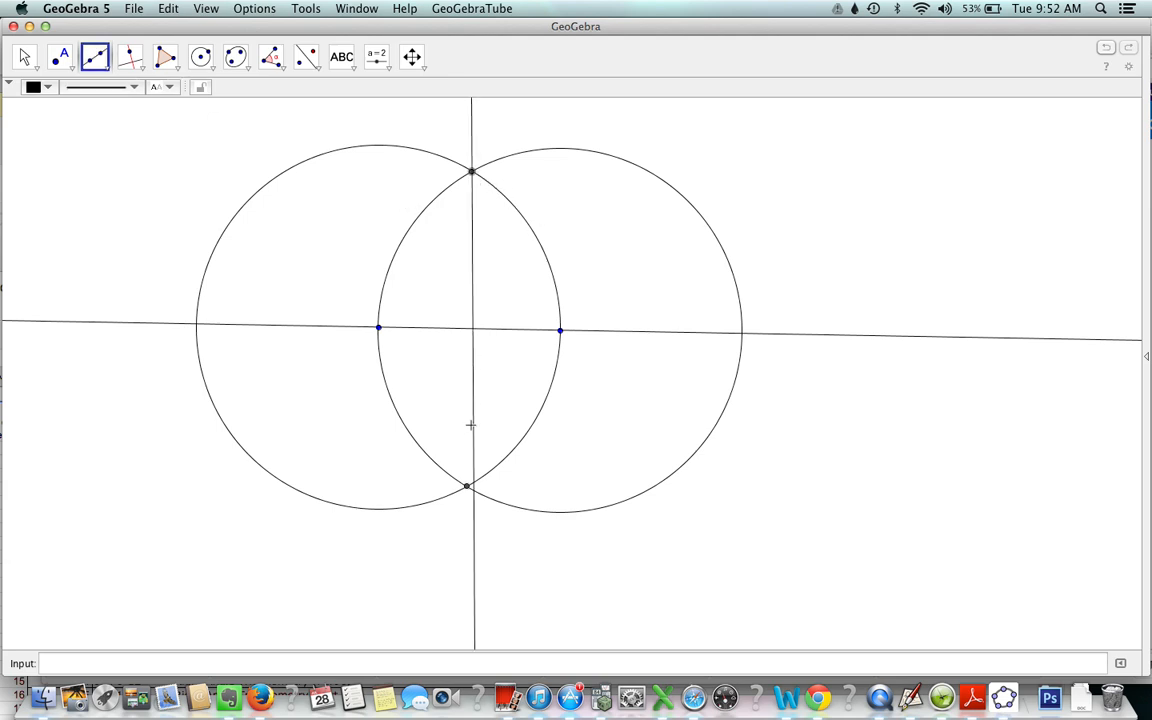
pyautogui.click(466, 488)
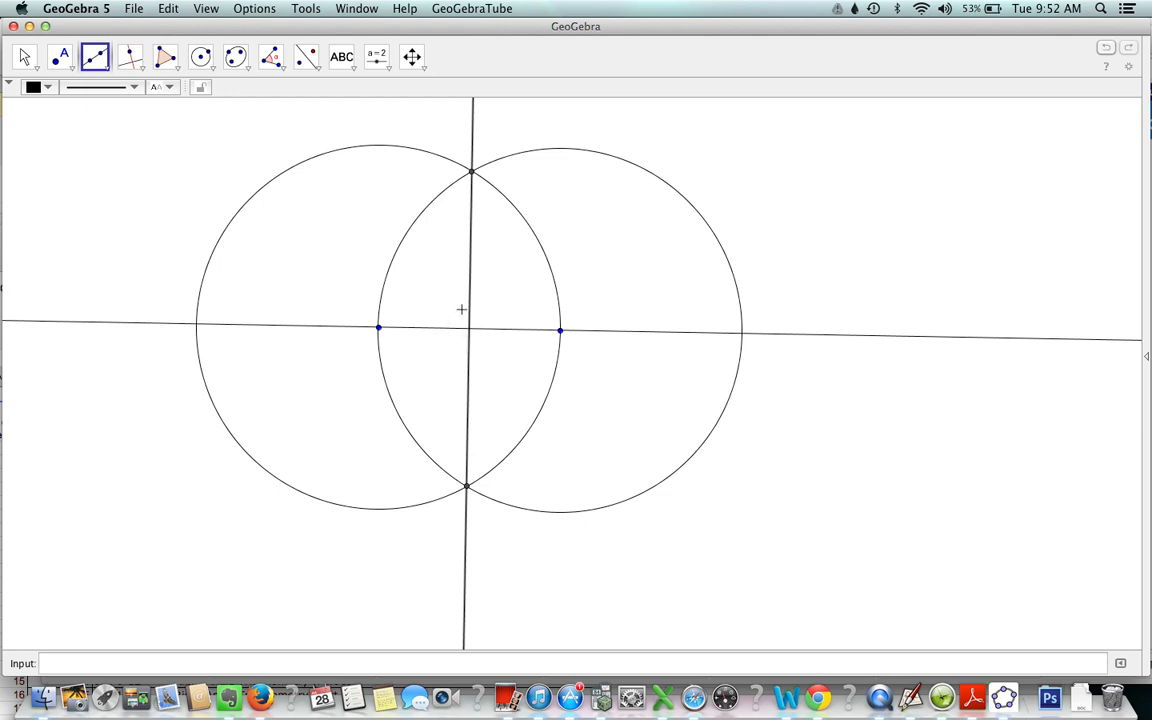
# - Mark the angle between the two lines, and move the horizontal line's right point slightly inward to test the construction
pyautogui.click(283, 74)
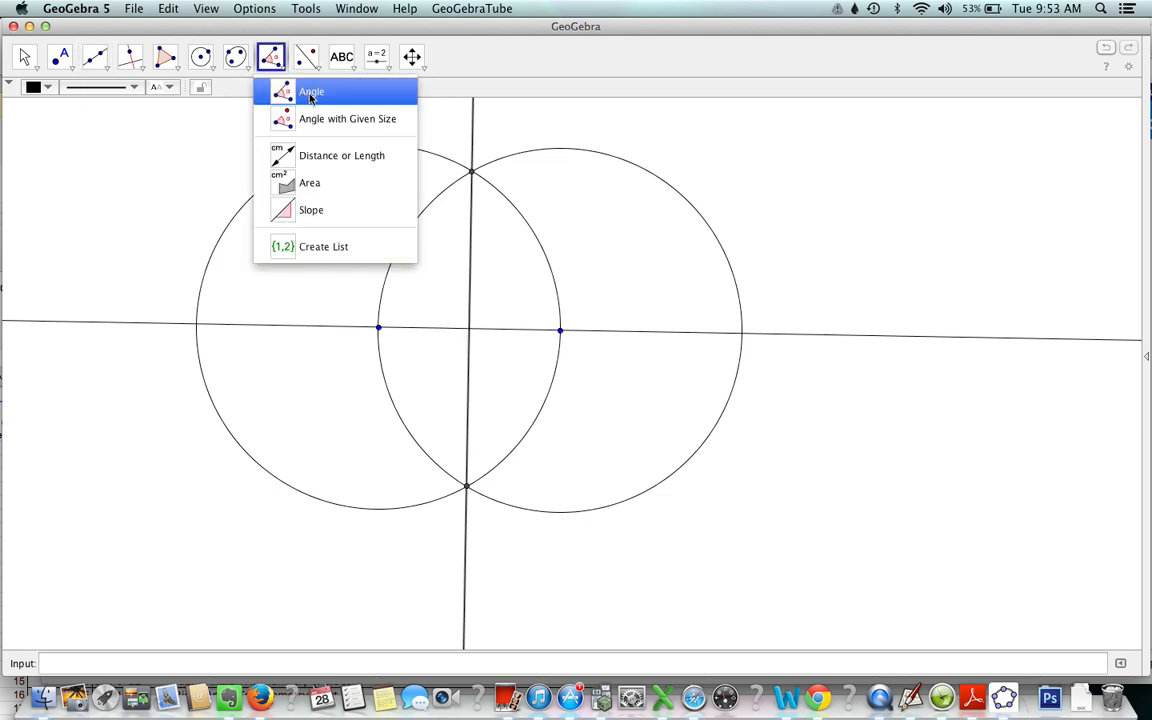
pyautogui.click(311, 97)
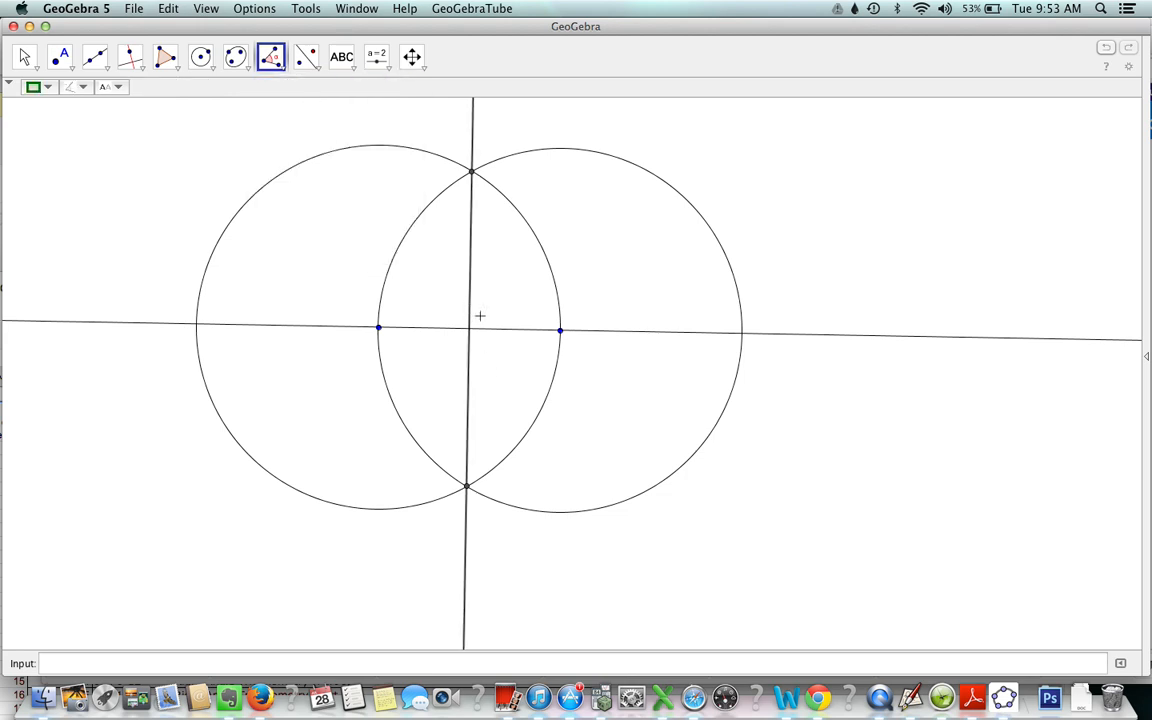
pyautogui.click(488, 329)
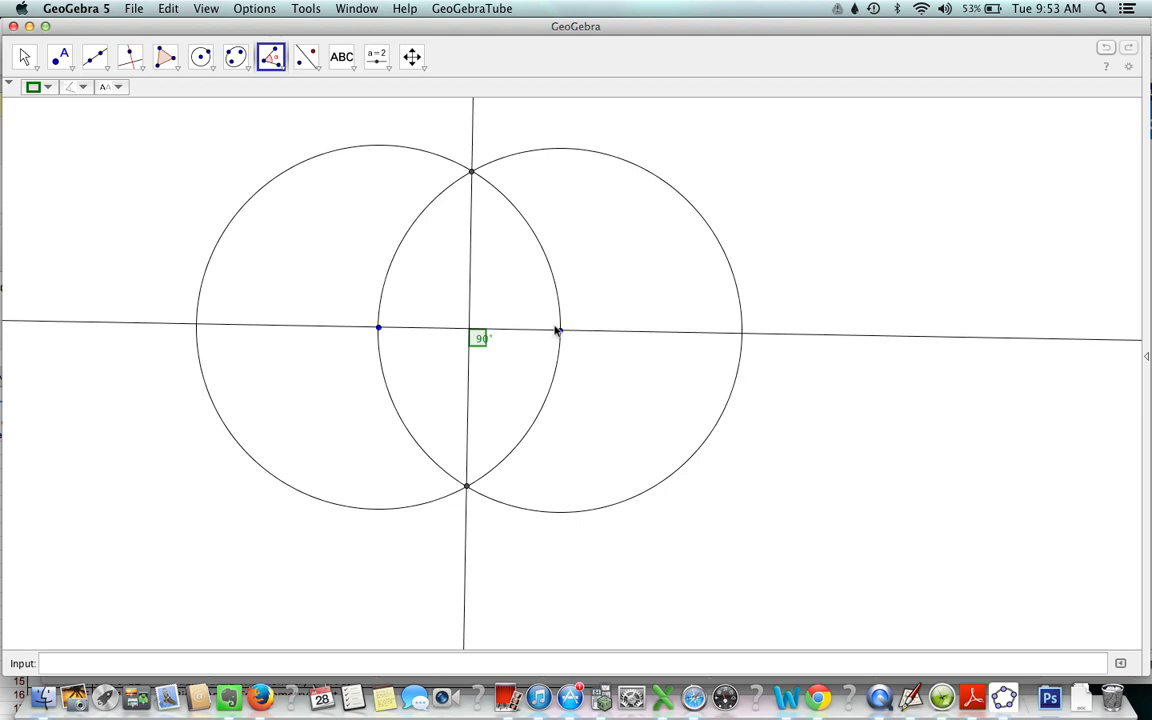
pyautogui.click(560, 331)
pyautogui.click(567, 333)
pyautogui.click(25, 58)
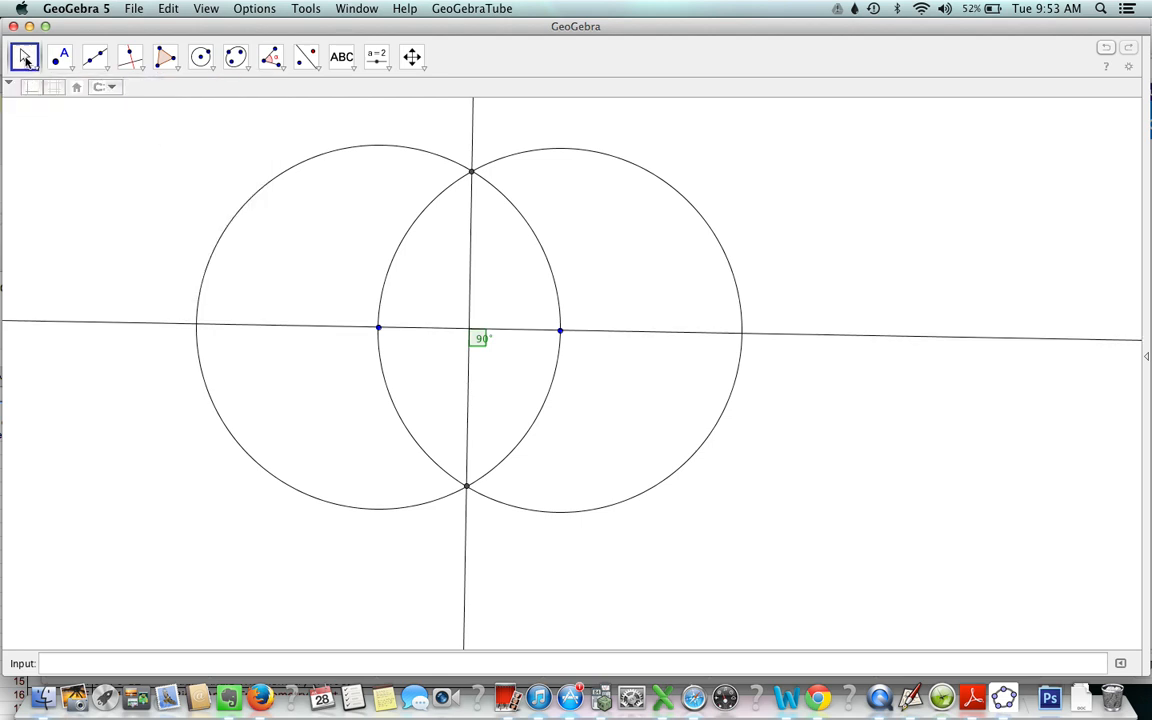
pyautogui.moveTo(565, 336)
pyautogui.mouseDown()
pyautogui.moveTo(622, 321)
pyautogui.moveTo(619, 283)
pyautogui.moveTo(548, 352)
pyautogui.moveTo(486, 357)
pyautogui.moveTo(473, 393)
pyautogui.moveTo(536, 351)
pyautogui.moveTo(522, 319)
pyautogui.moveTo(514, 347)
pyautogui.moveTo(586, 316)
pyautogui.moveTo(611, 334)
pyautogui.moveTo(563, 363)
pyautogui.moveTo(547, 331)
pyautogui.mouseUp()
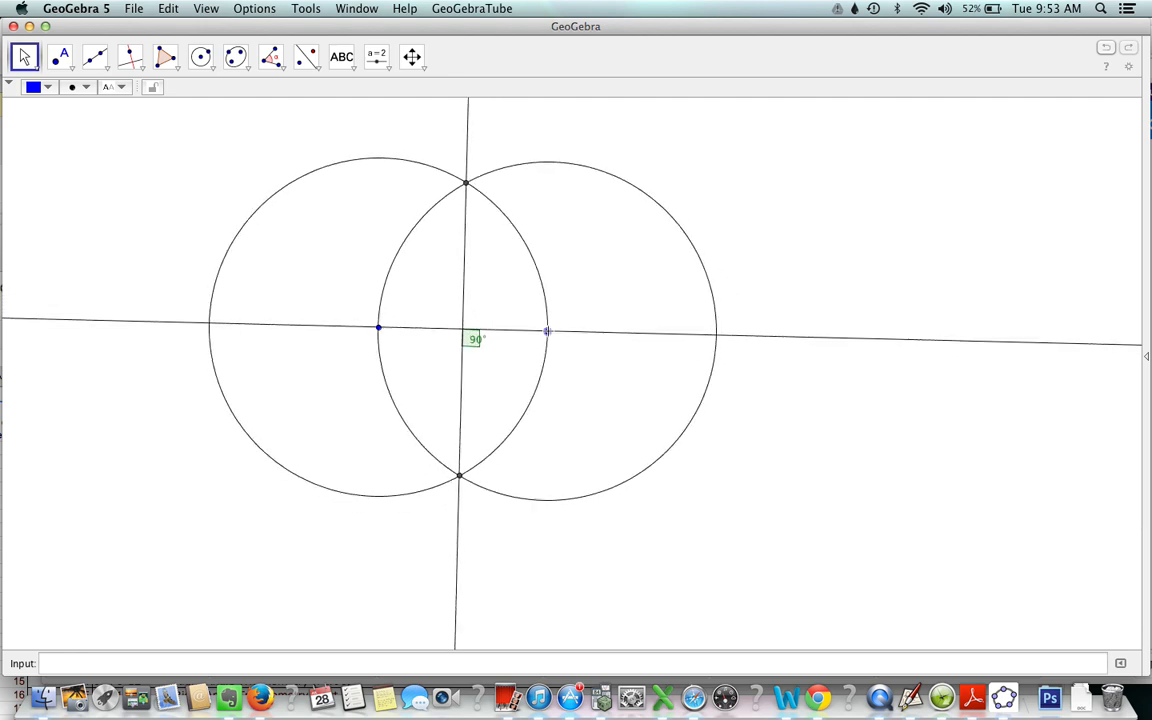
# - Hide both construction circles and move the horizontal line's right point around, leaving it slightly farther from the left point
pyautogui.click(594, 170)
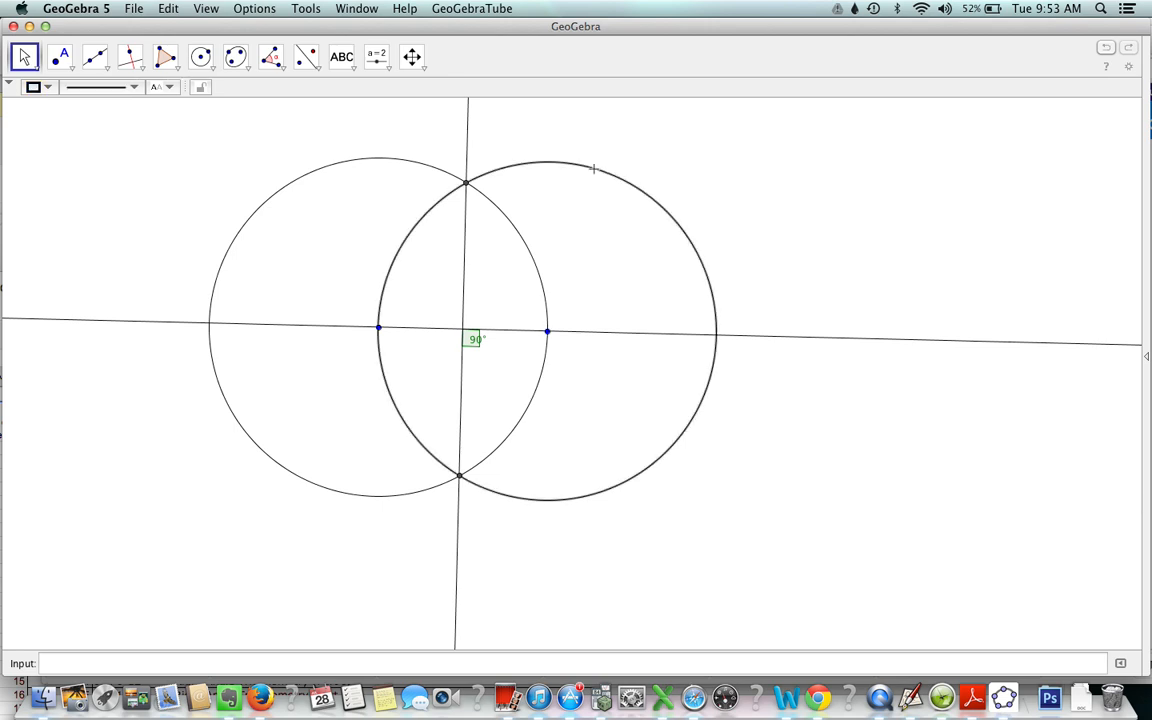
pyautogui.rightClick(594, 170)
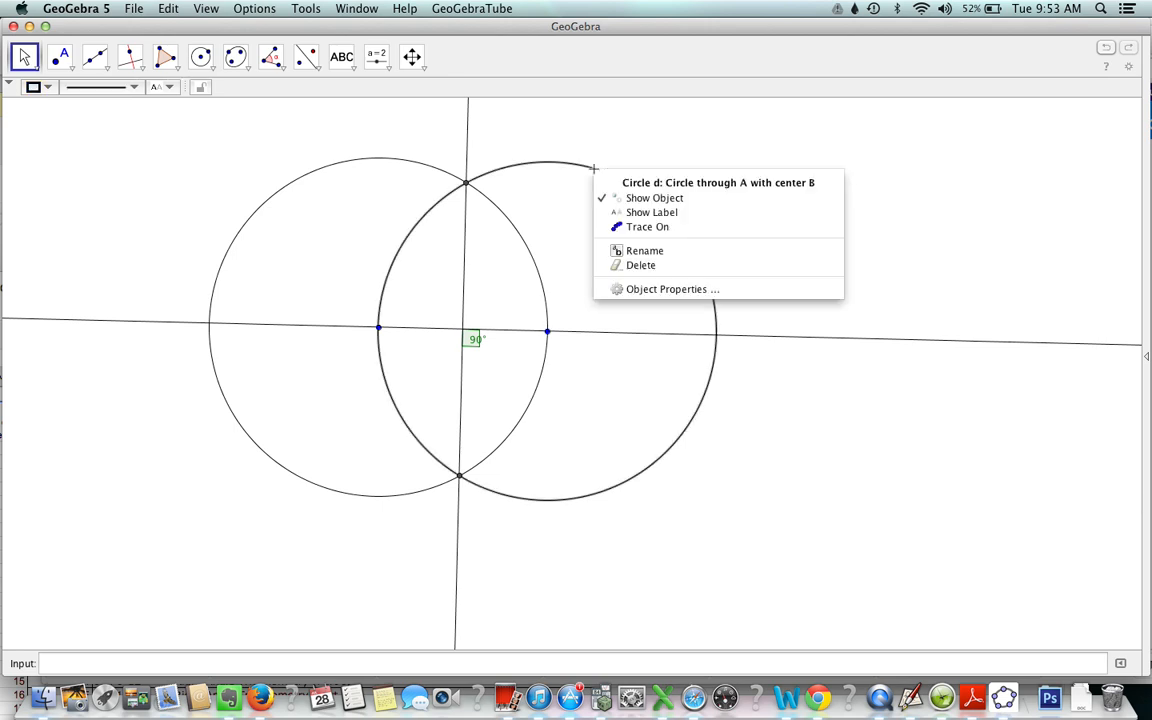
pyautogui.click(649, 199)
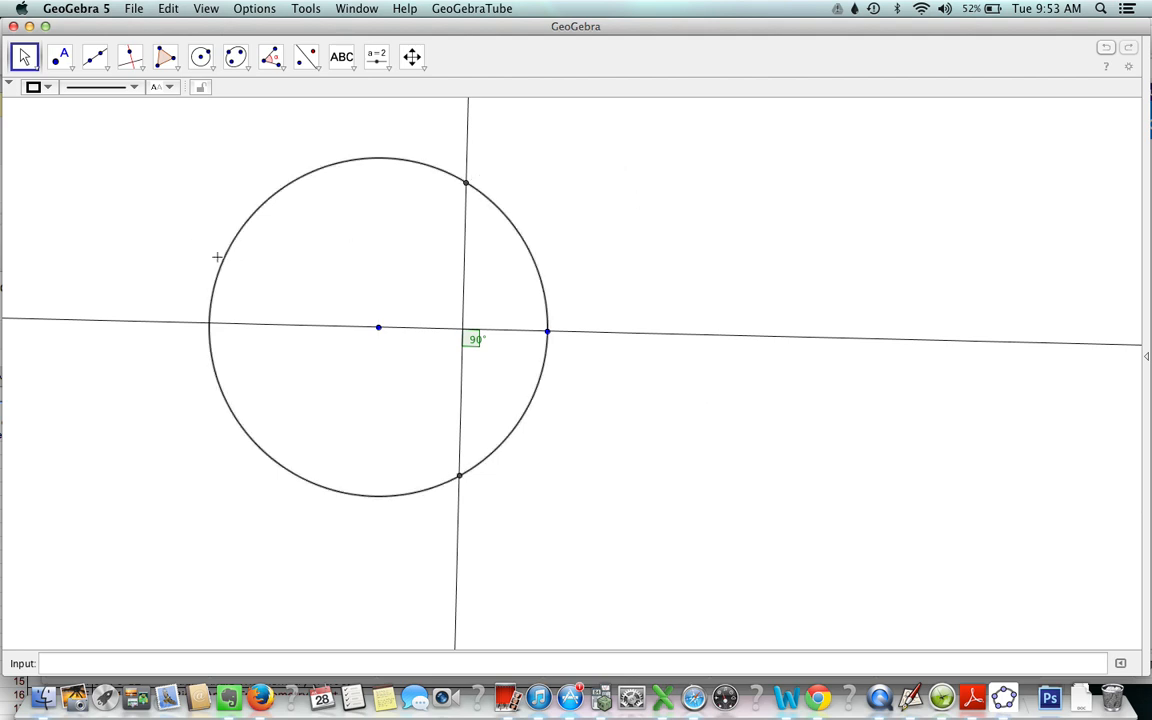
pyautogui.rightClick(217, 257)
pyautogui.click(258, 289)
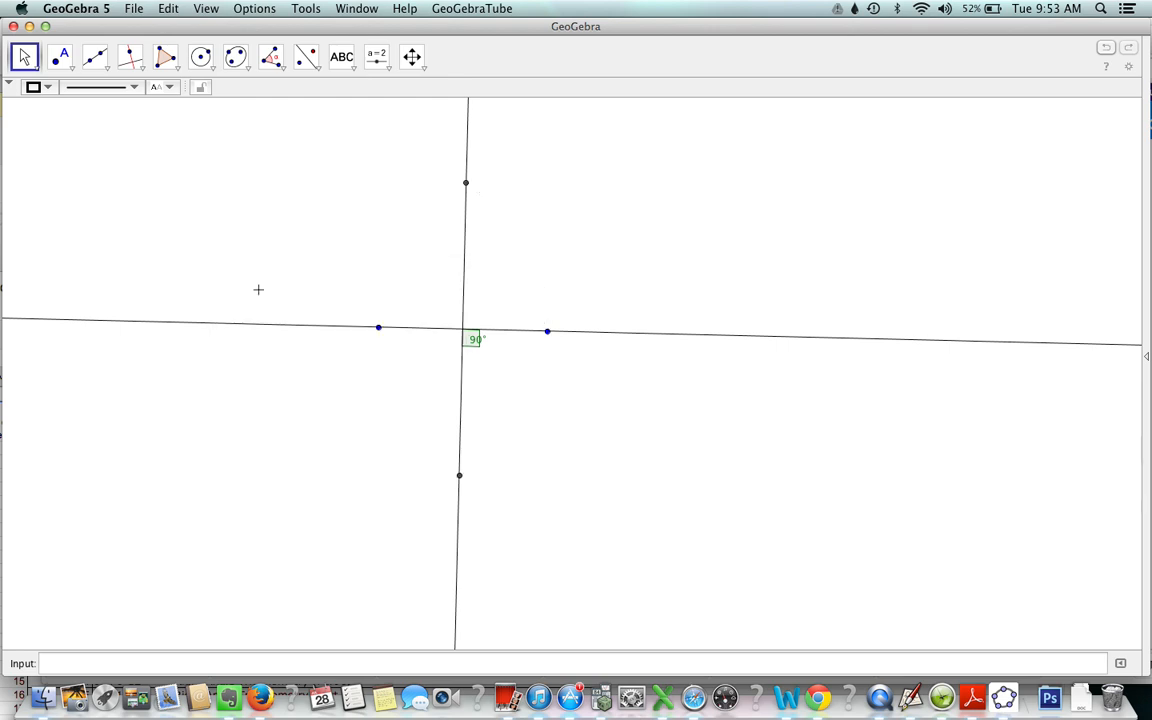
pyautogui.moveTo(547, 333)
pyautogui.mouseDown()
pyautogui.moveTo(540, 278)
pyautogui.moveTo(478, 306)
pyautogui.moveTo(550, 345)
pyautogui.moveTo(545, 301)
pyautogui.moveTo(517, 276)
pyautogui.moveTo(531, 347)
pyautogui.mouseUp()
pyautogui.moveTo(534, 290); pyautogui.dragTo(567, 331)
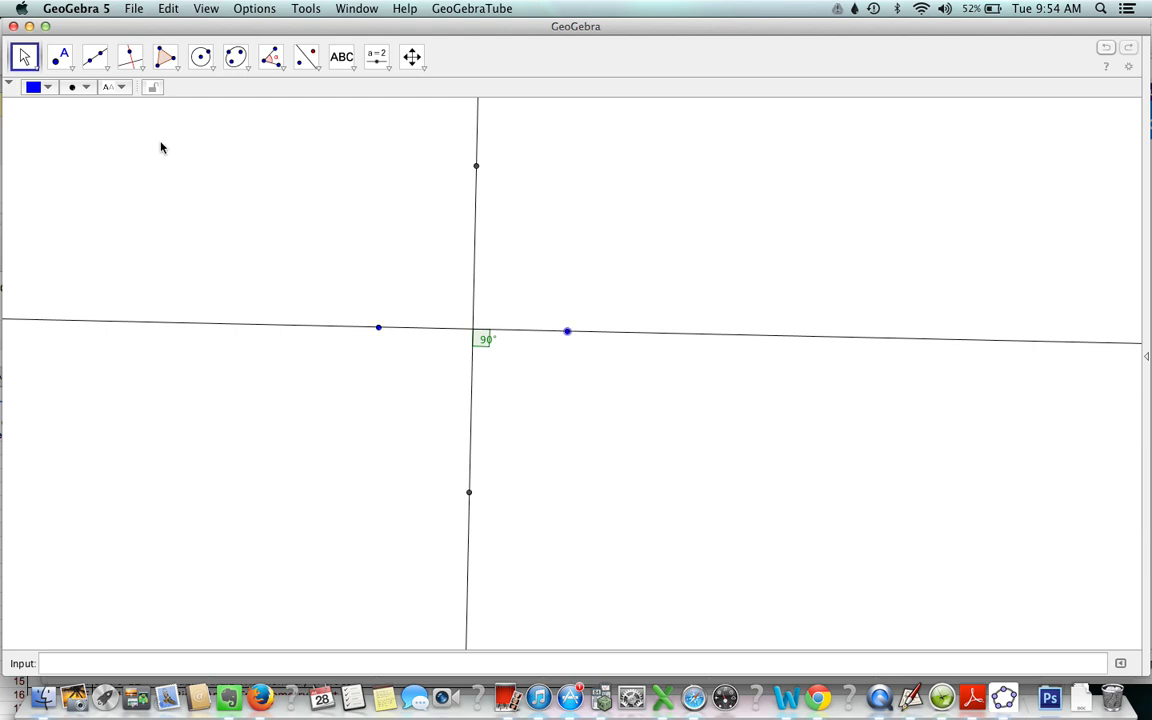
# - Export the construction as a dynamic worksheet webpage with the title "Perpendicular Line Construction"
pyautogui.click(145, 8)
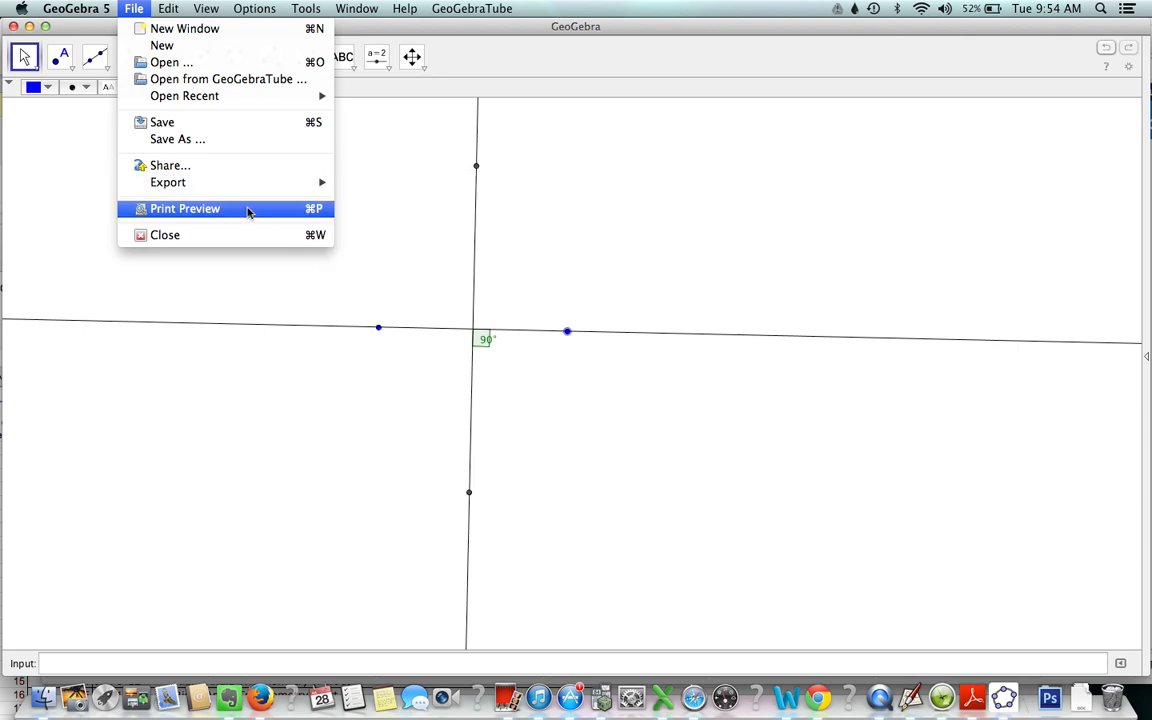
pyautogui.moveTo(303, 183)
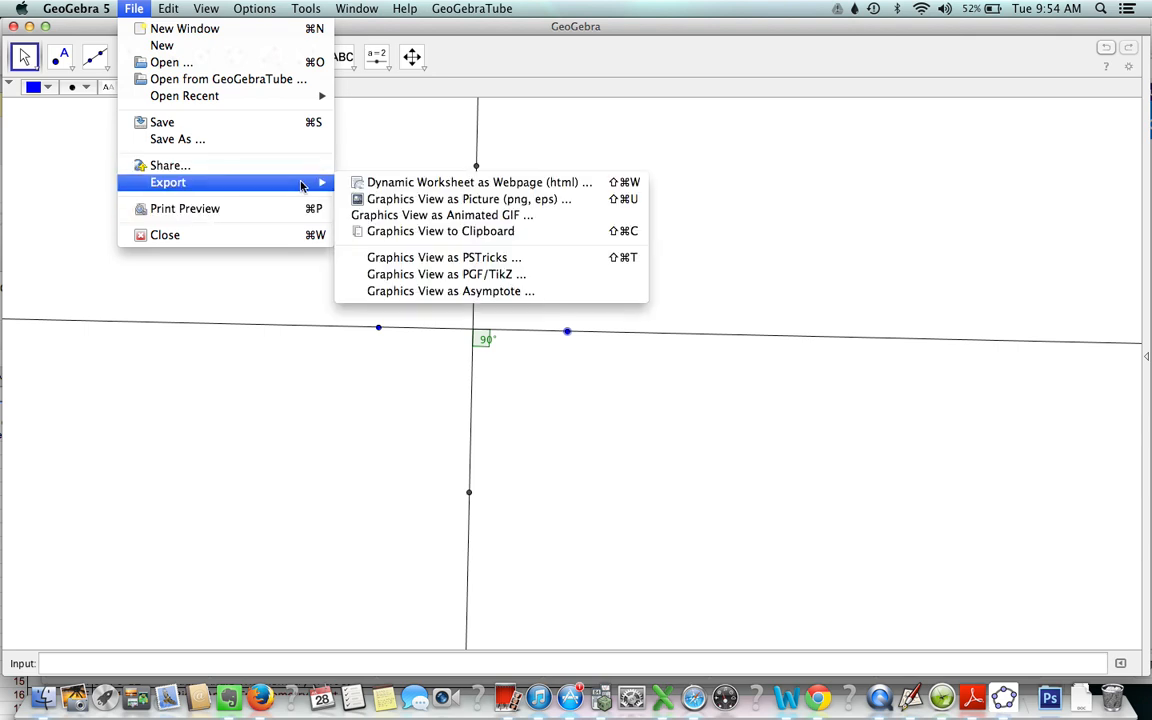
pyautogui.click(404, 184)
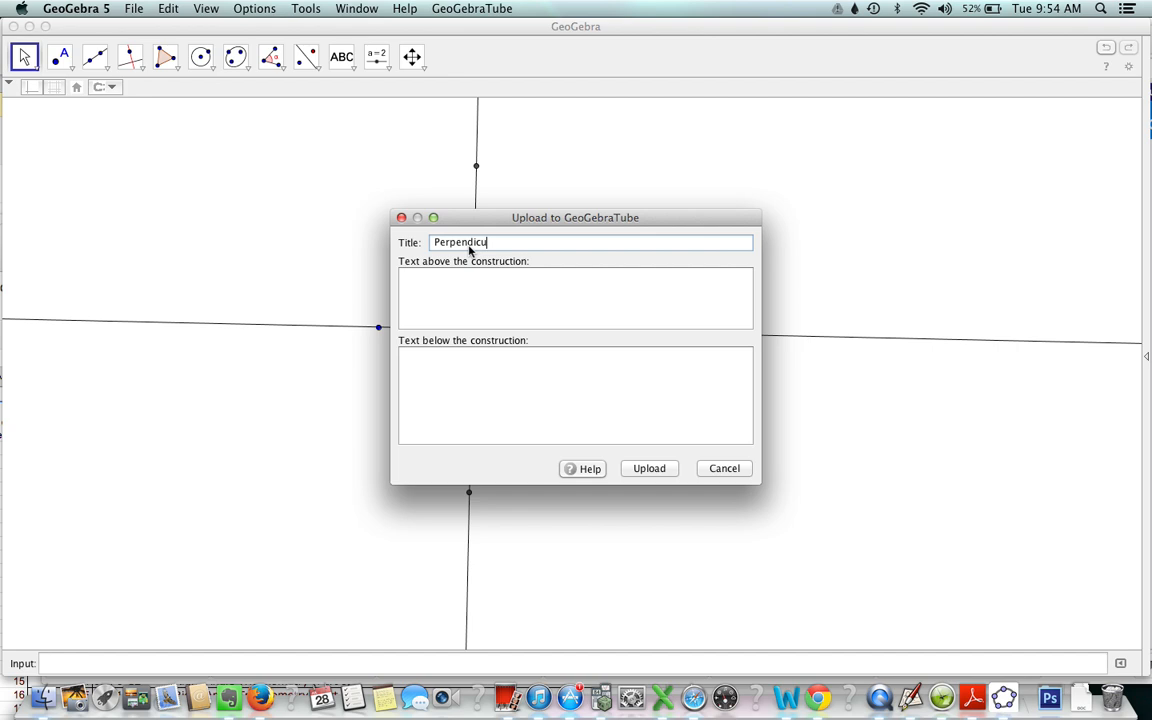
pyautogui.write('ne Construction')
# - Add "See the perpendicular lines below. You can move them if you like!" as text above the construction and upload the worksheet
pyautogui.click(457, 278)
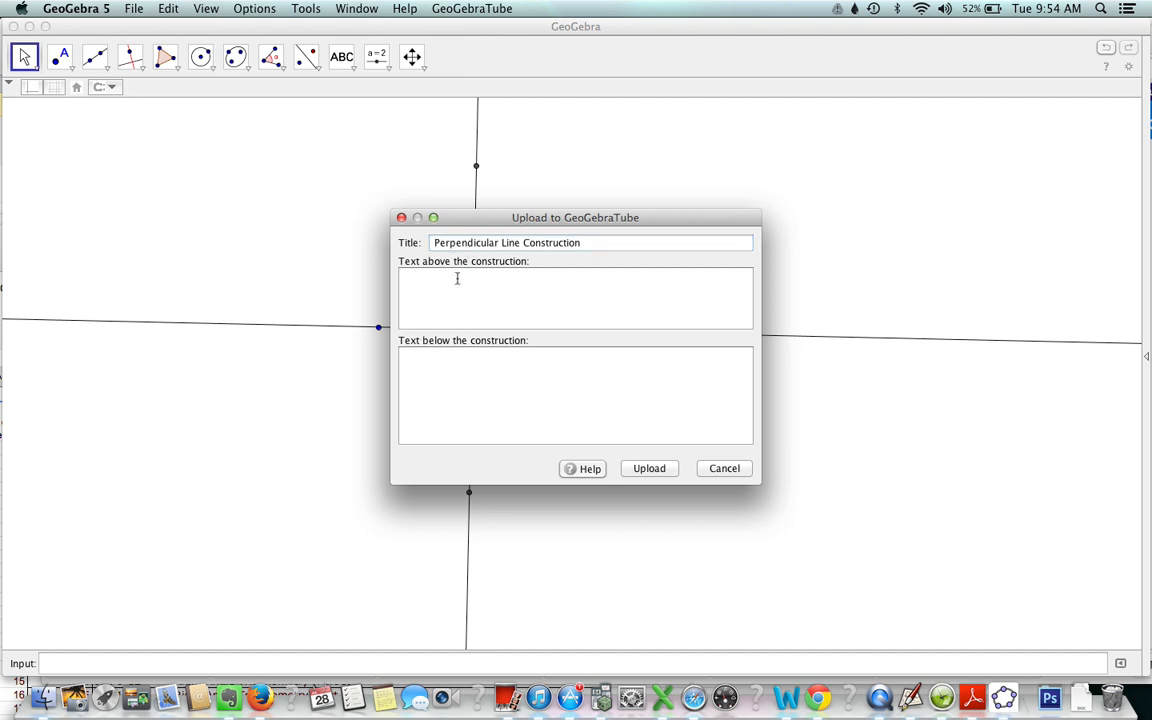
pyautogui.write('See the perpendicular lines below. You can move them if you like!')
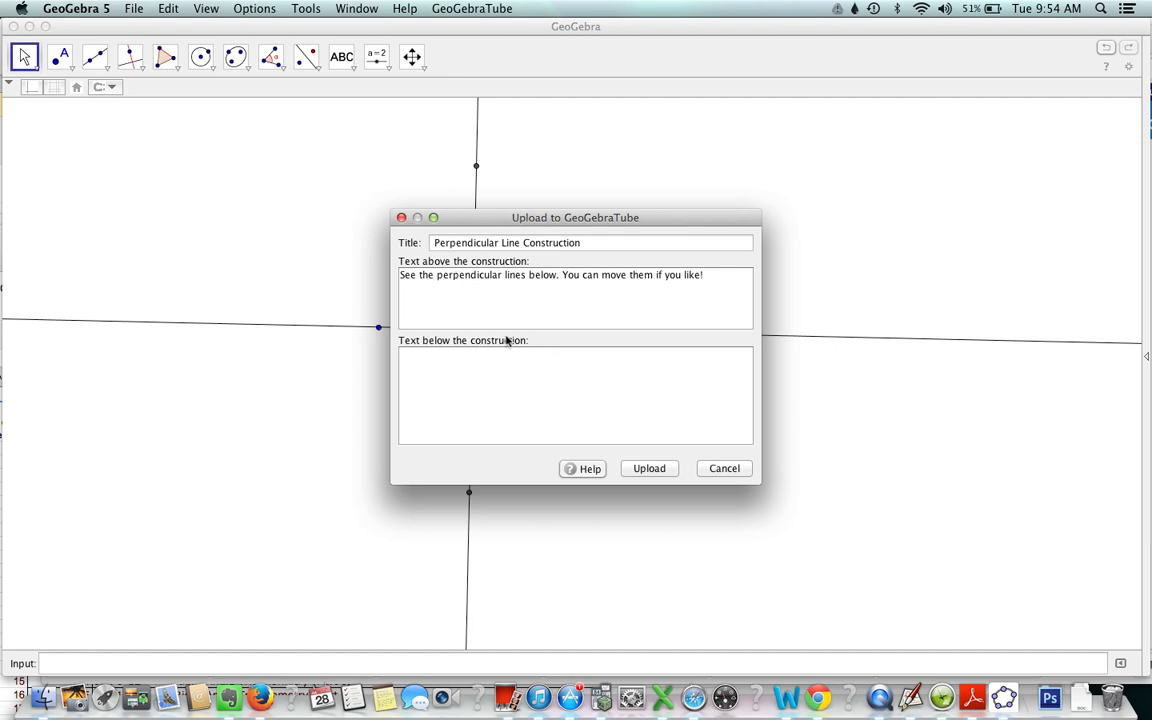
pyautogui.click(649, 468)
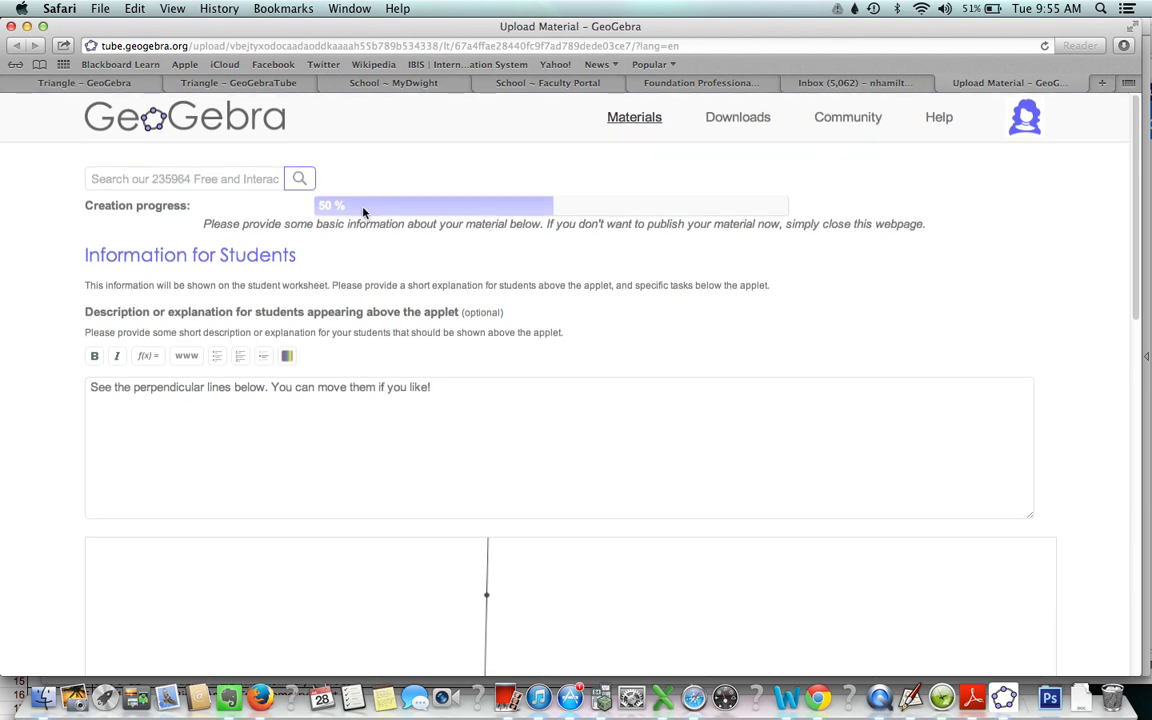
# - Test the uploaded worksheet's applet by moving its right blue point upward, and return to GeoGebra
pyautogui.scroll(-5, 329, 291)
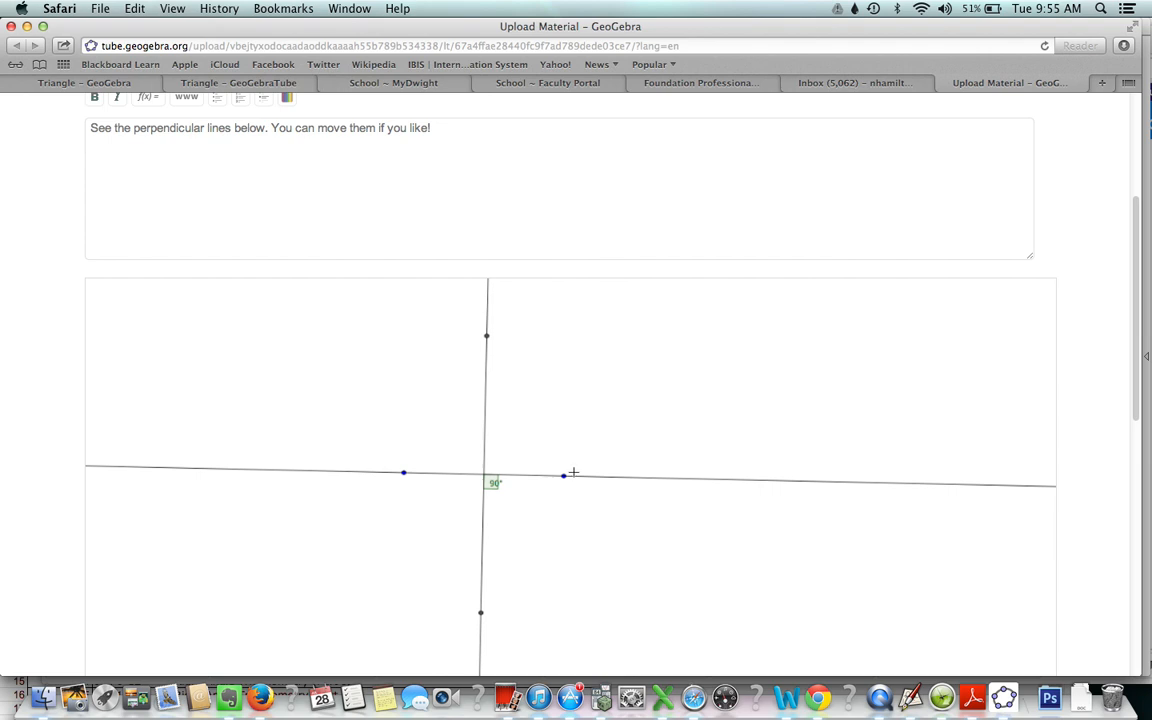
pyautogui.moveTo(564, 476); pyautogui.dragTo(573, 377)
pyautogui.click(1006, 705)
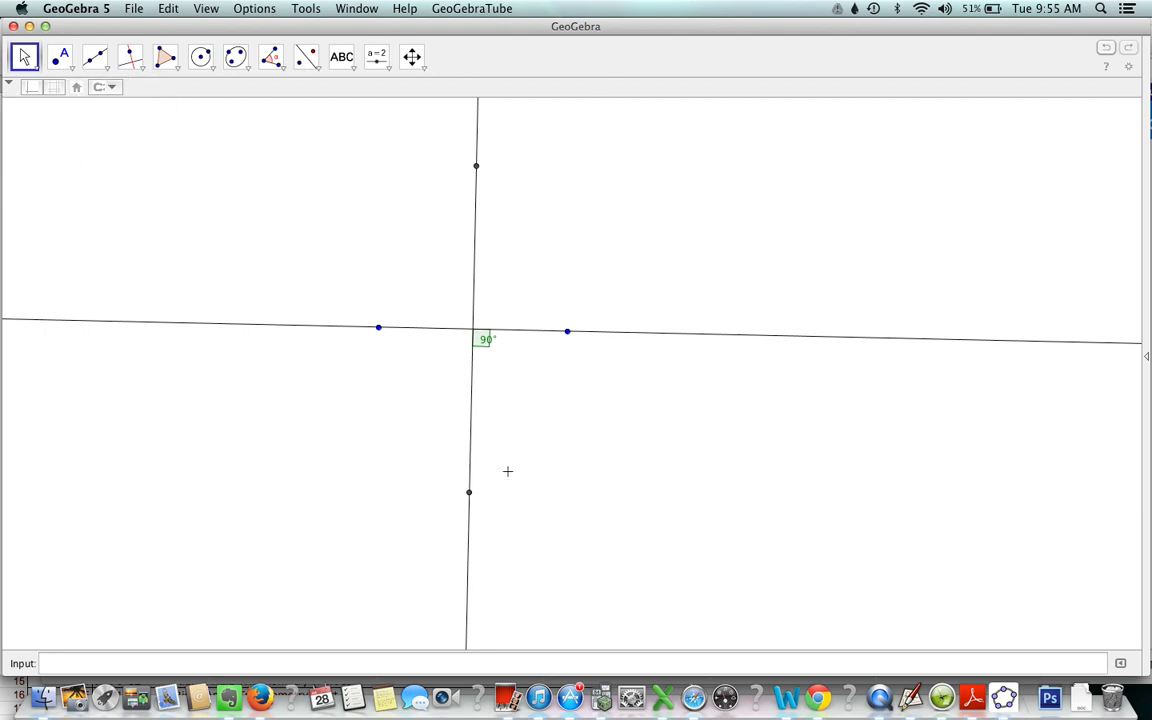
# - Shrink the GeoGebra window, move the horizontal line's left blue point farther left, and return to the worksheet upload page in Safari
pyautogui.moveTo(1148, 674); pyautogui.dragTo(662, 533)
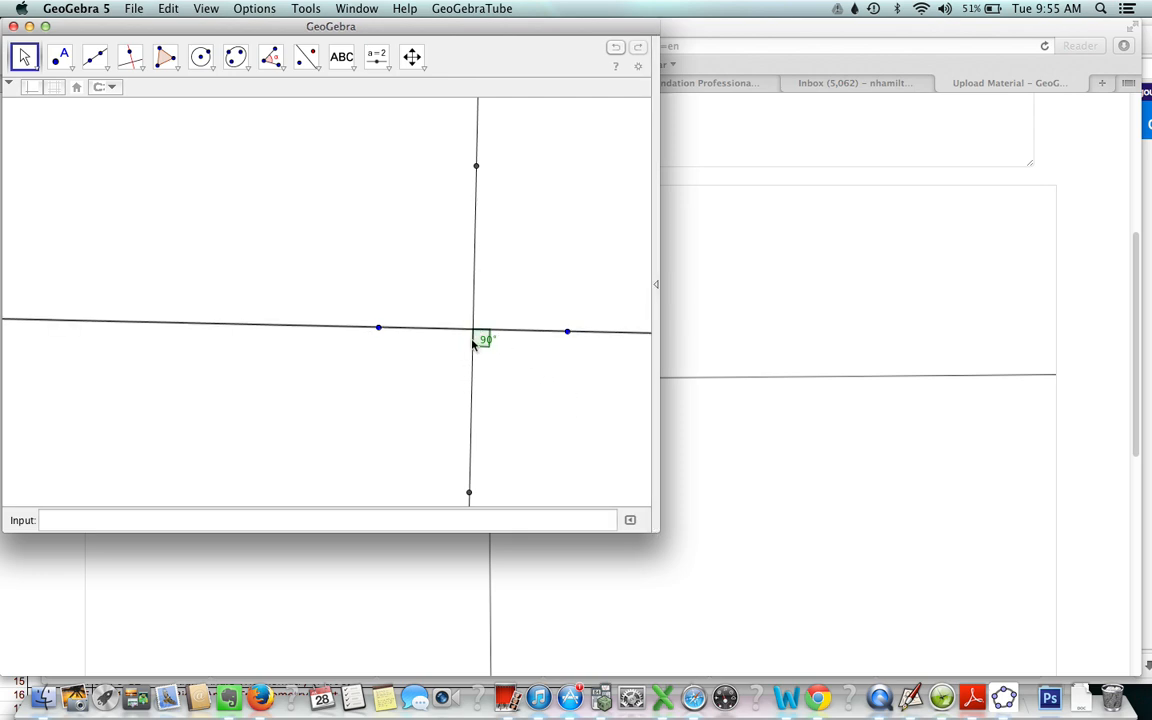
pyautogui.moveTo(378, 328); pyautogui.dragTo(236, 334)
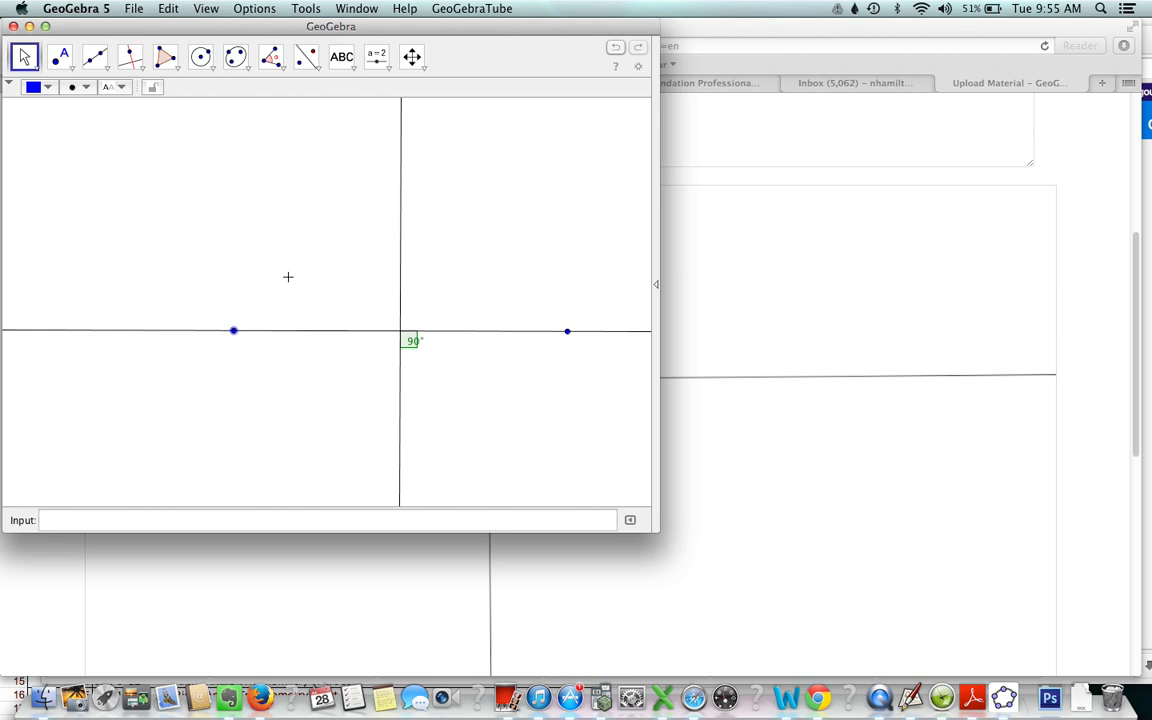
pyautogui.click(702, 300)
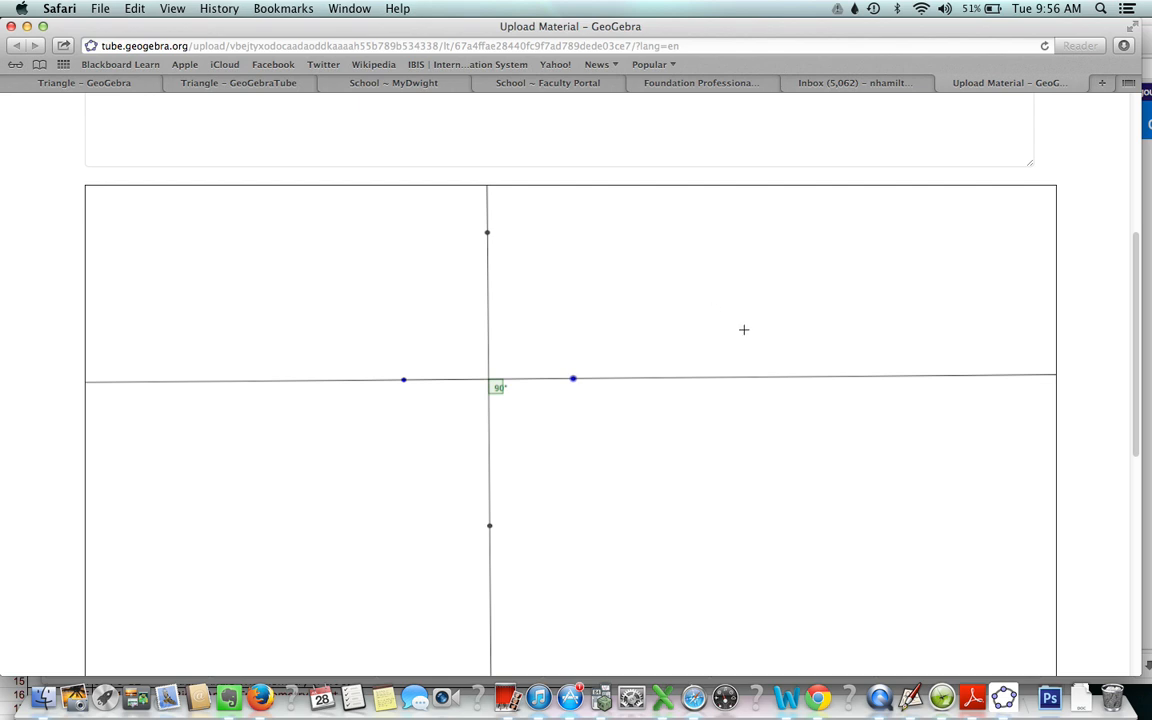
# - Review the applet's advanced settings below the construction and continue to the information page for other teachers
pyautogui.moveTo(1139, 326); pyautogui.dragTo(1143, 548)
pyautogui.scroll(-2, 849, 449)
pyautogui.scroll(5, 849, 449)
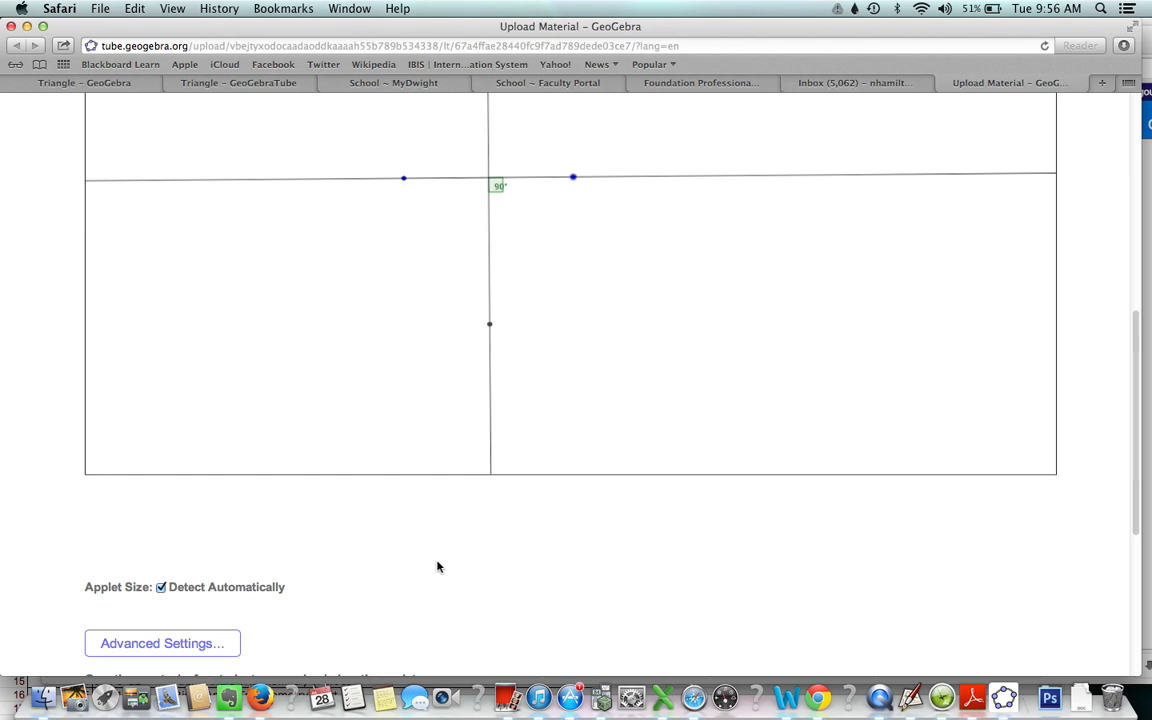
pyautogui.click(162, 643)
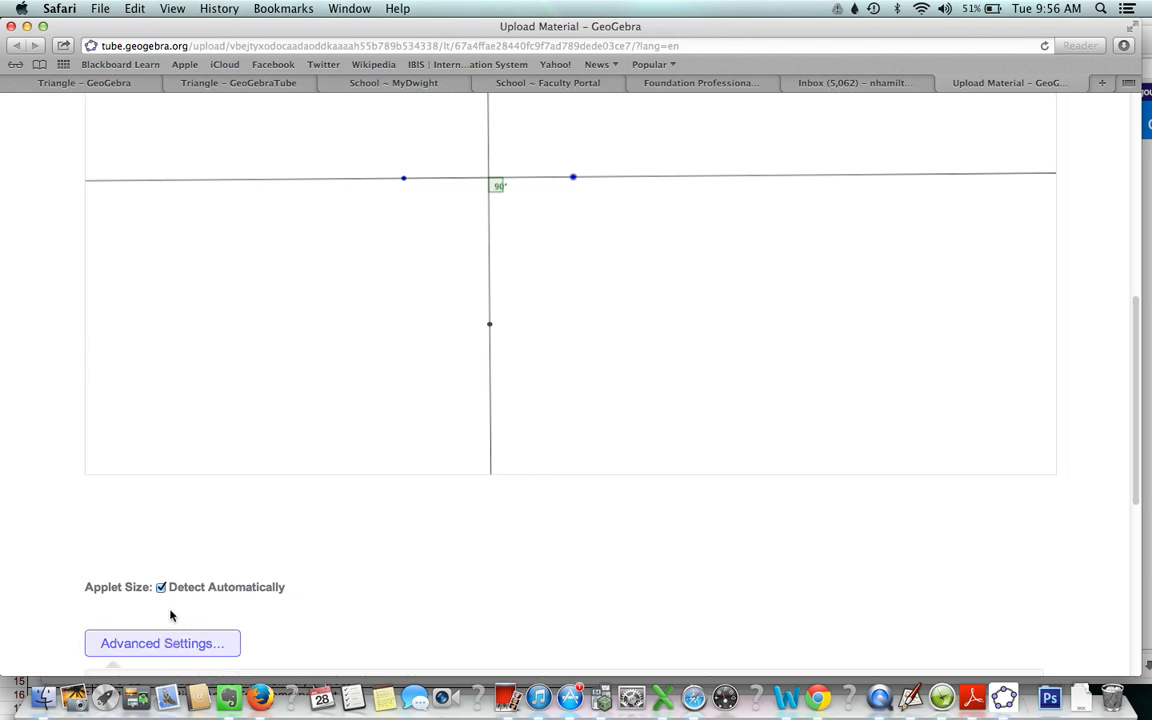
pyautogui.scroll(-2, 229, 602)
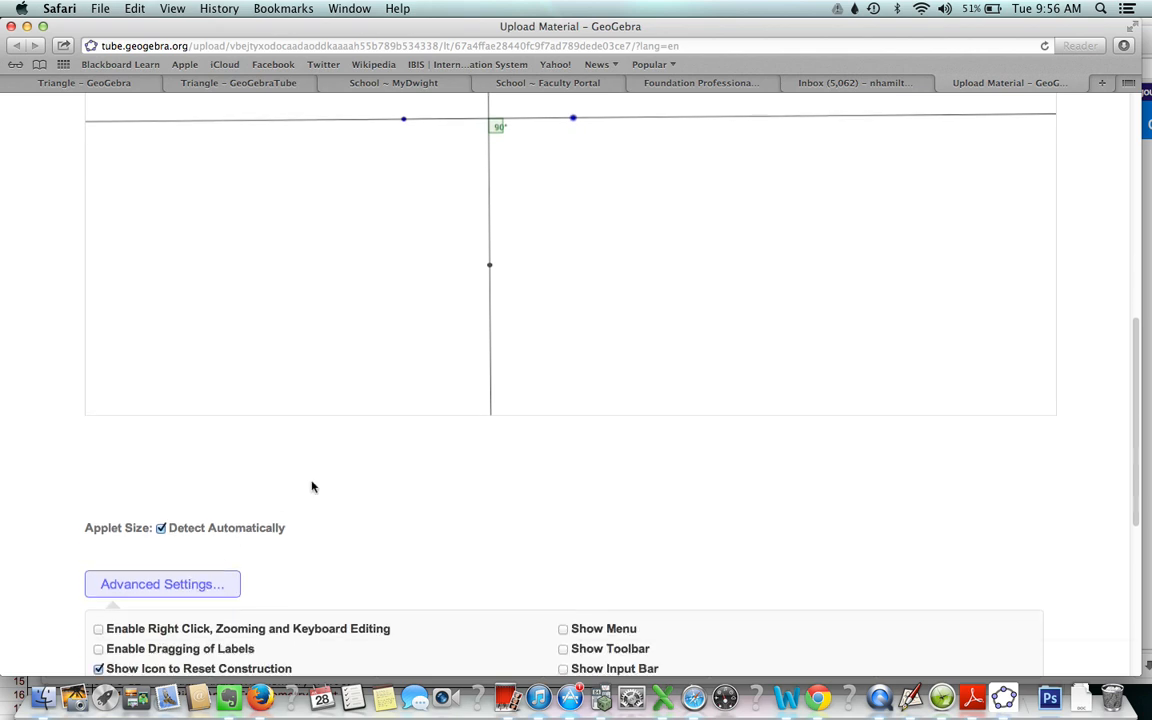
pyautogui.scroll(-6, 311, 483)
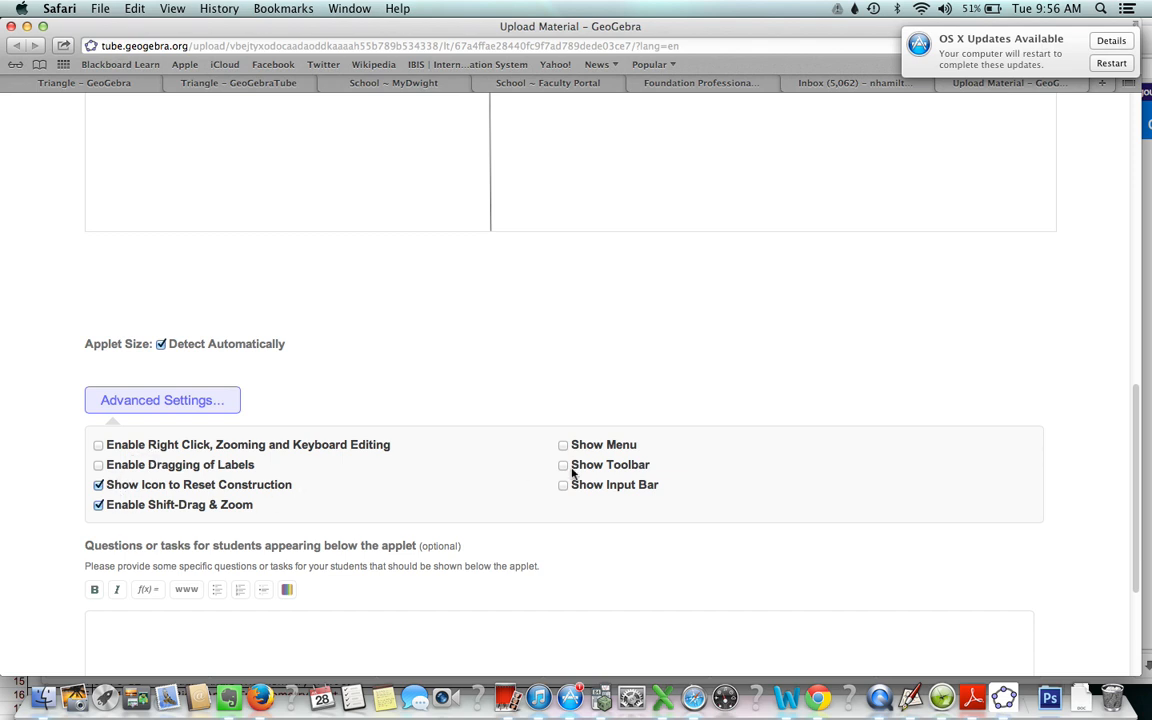
pyautogui.scroll(-5, 557, 465)
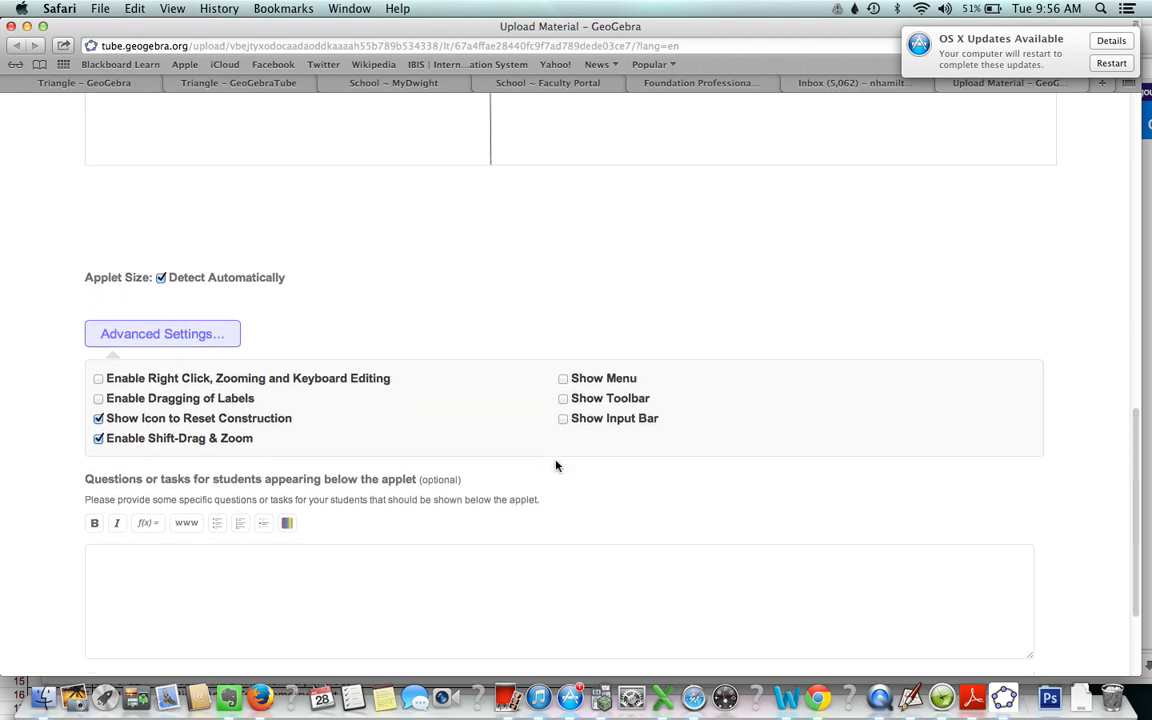
pyautogui.click(1004, 535)
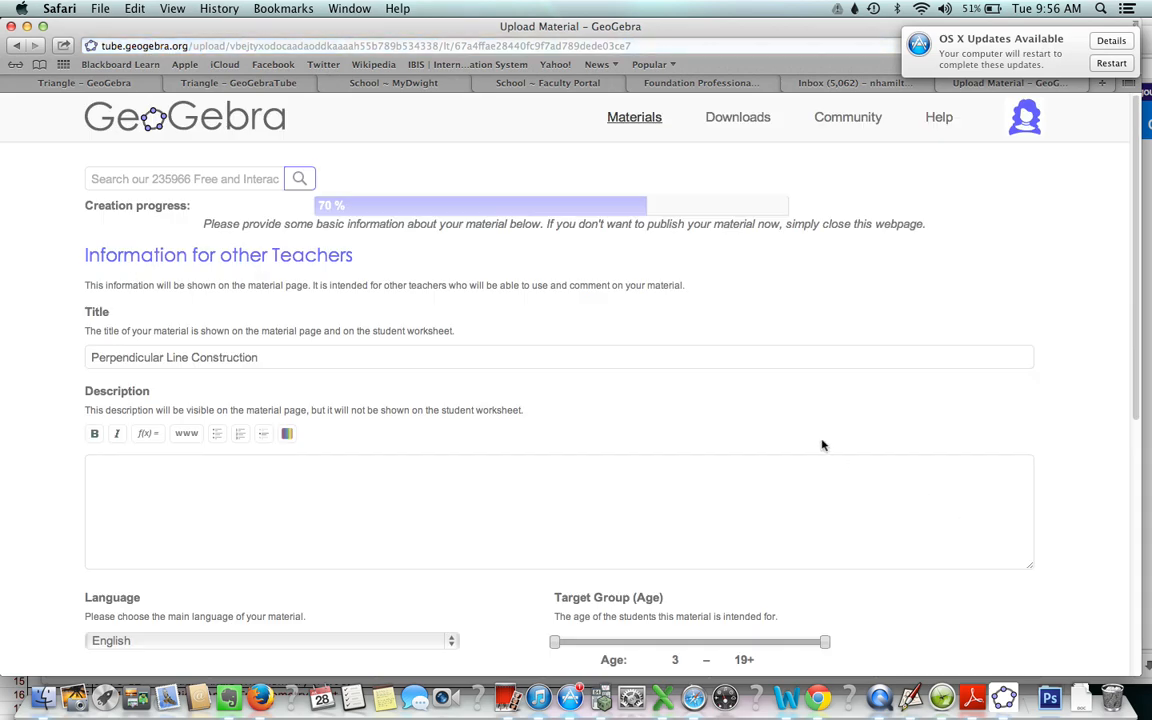
# - Set the material's visibility to Shared with Link and save it
pyautogui.scroll(-10, 845, 405)
pyautogui.scroll(7, 845, 403)
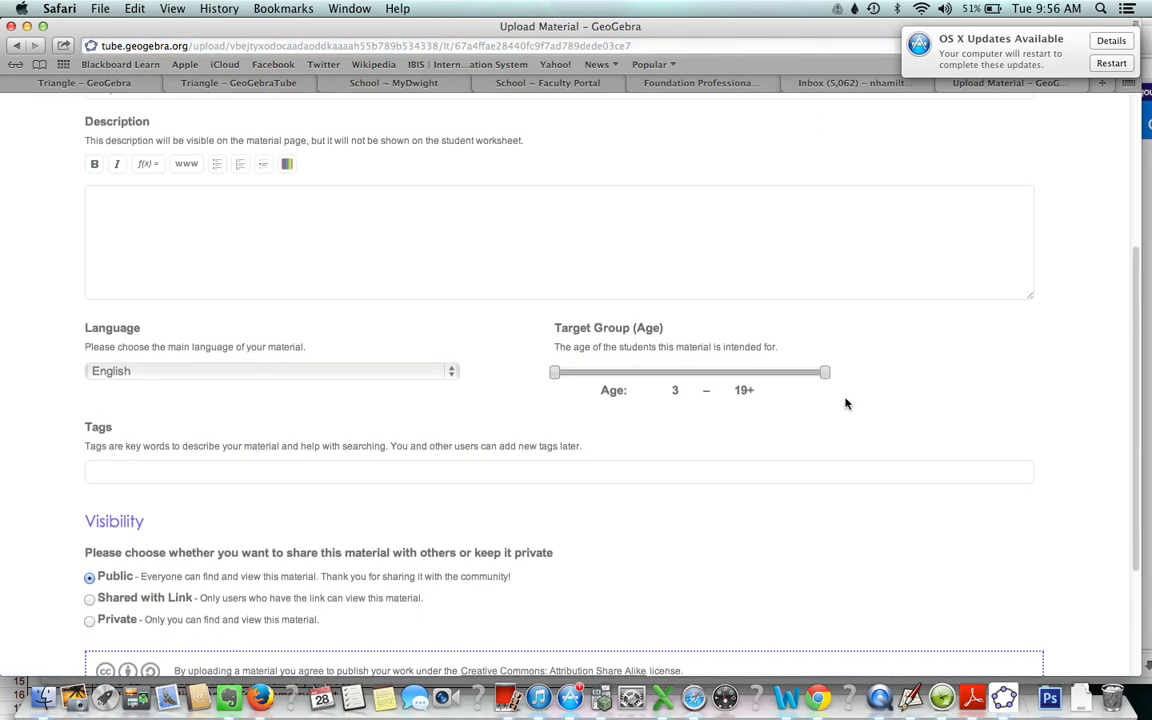
pyautogui.scroll(2, 845, 398)
pyautogui.scroll(-4, 845, 400)
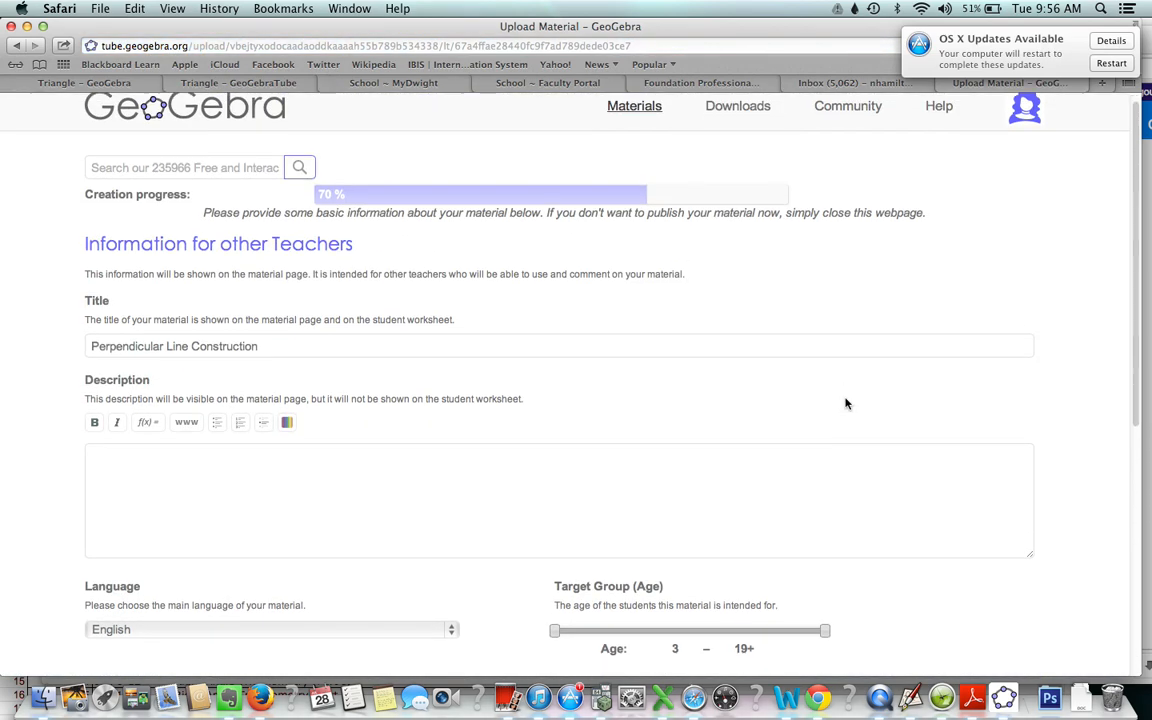
pyautogui.scroll(-3, 845, 403)
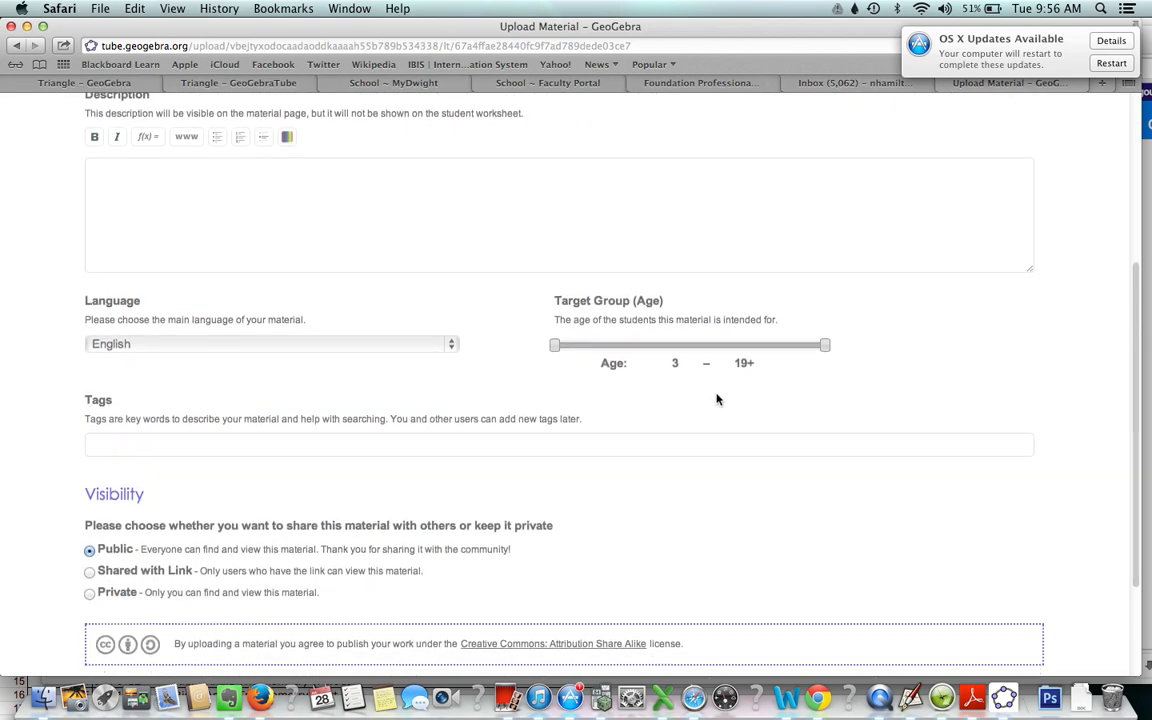
pyautogui.scroll(-3, 716, 399)
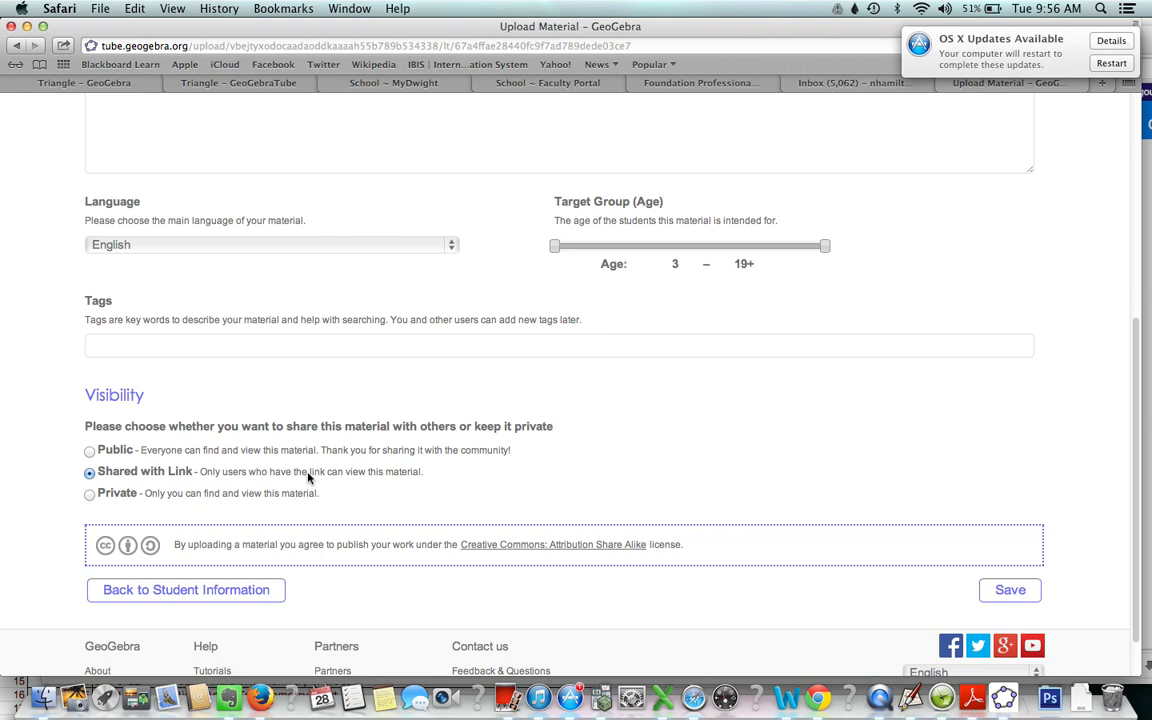
pyautogui.scroll(-2, 310, 478)
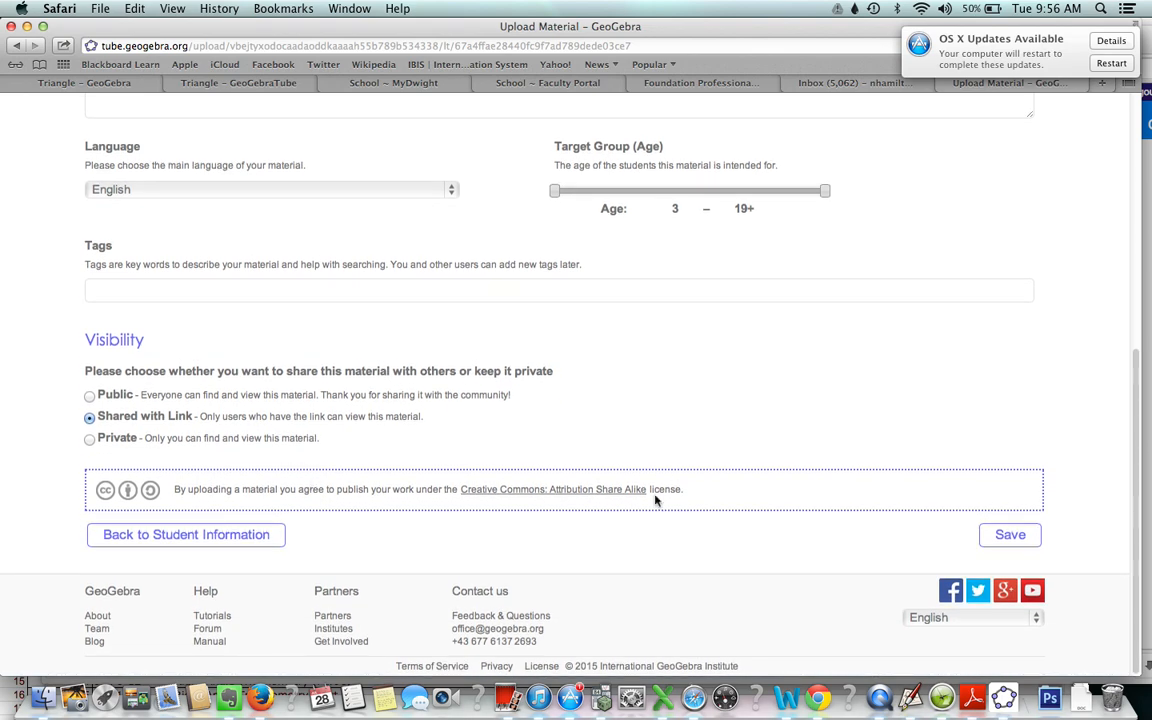
pyautogui.click(1010, 540)
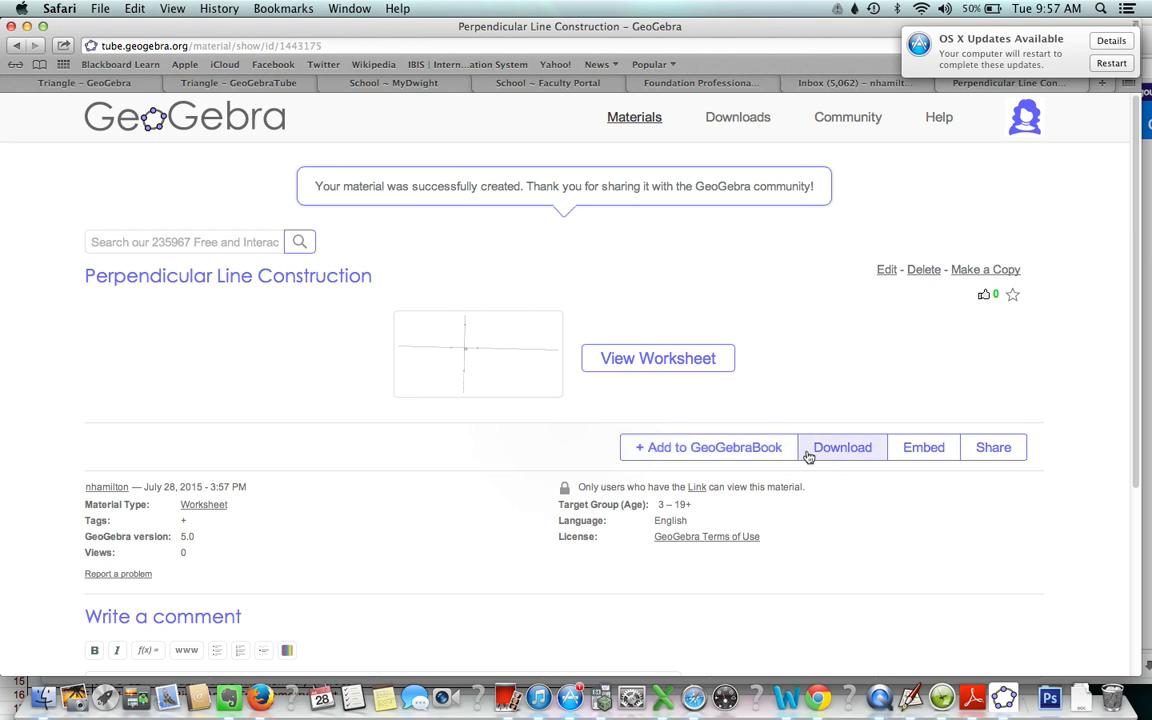
# - Copy the saved worksheet's HTML embed code to the clipboard
pyautogui.click(943, 453)
pyautogui.scroll(-3, 943, 453)
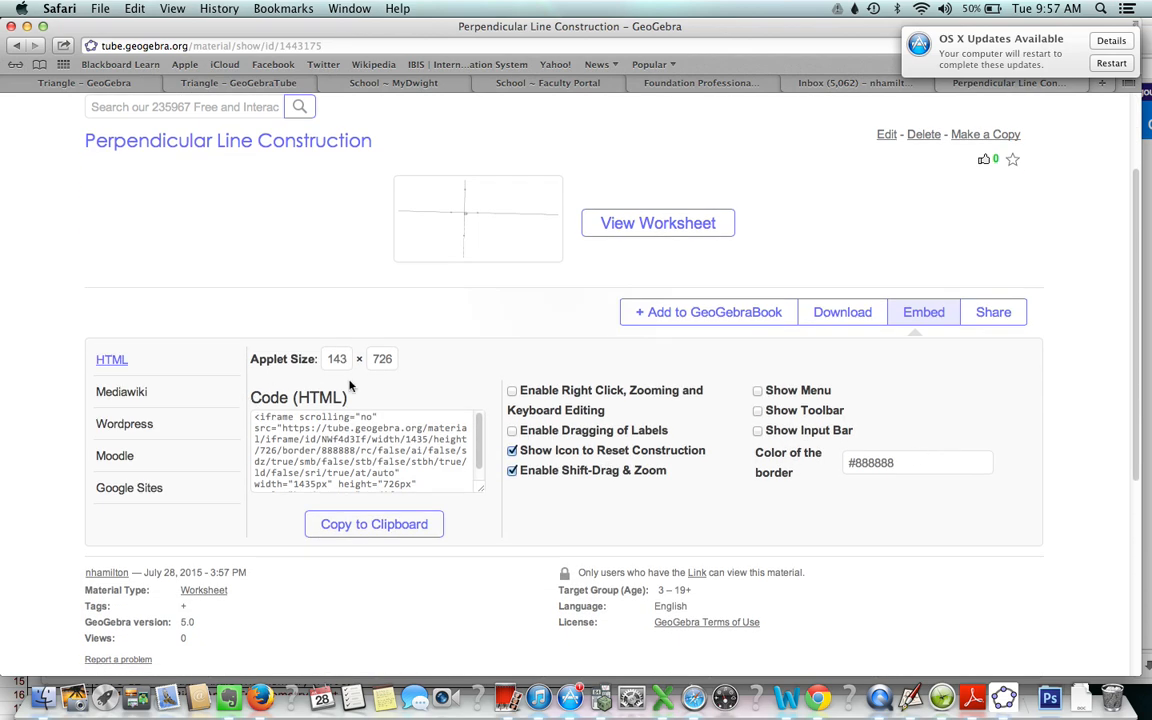
pyautogui.moveTo(253, 417); pyautogui.dragTo(361, 509)
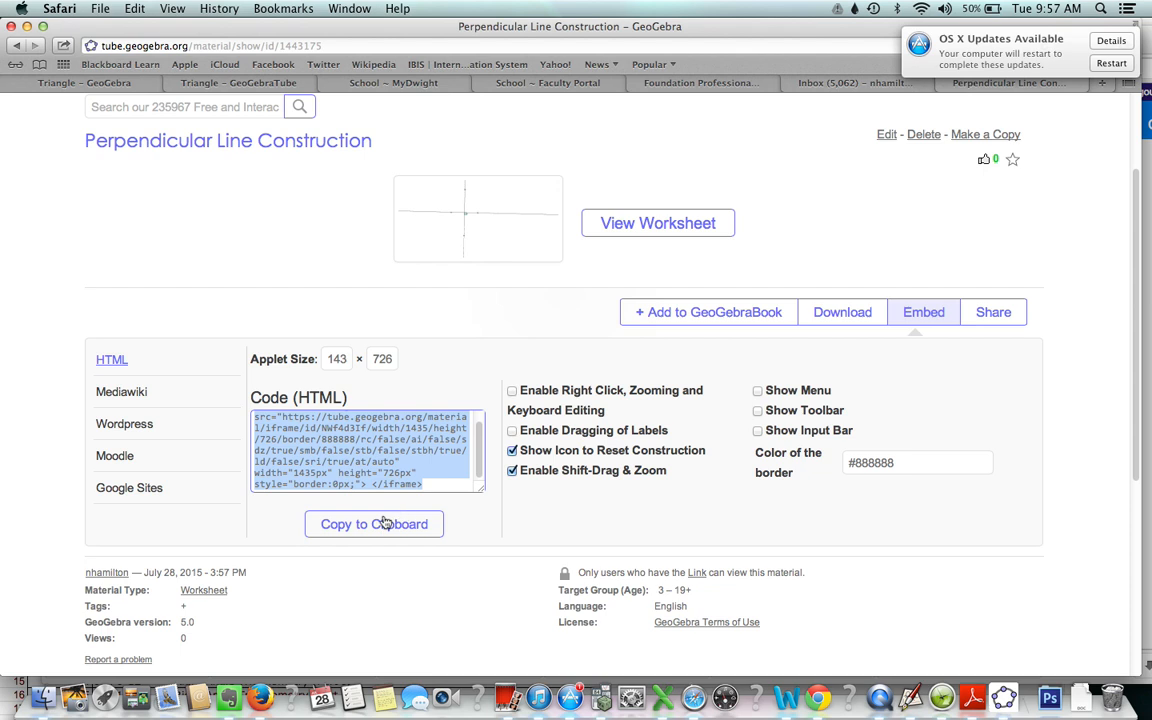
pyautogui.click(347, 531)
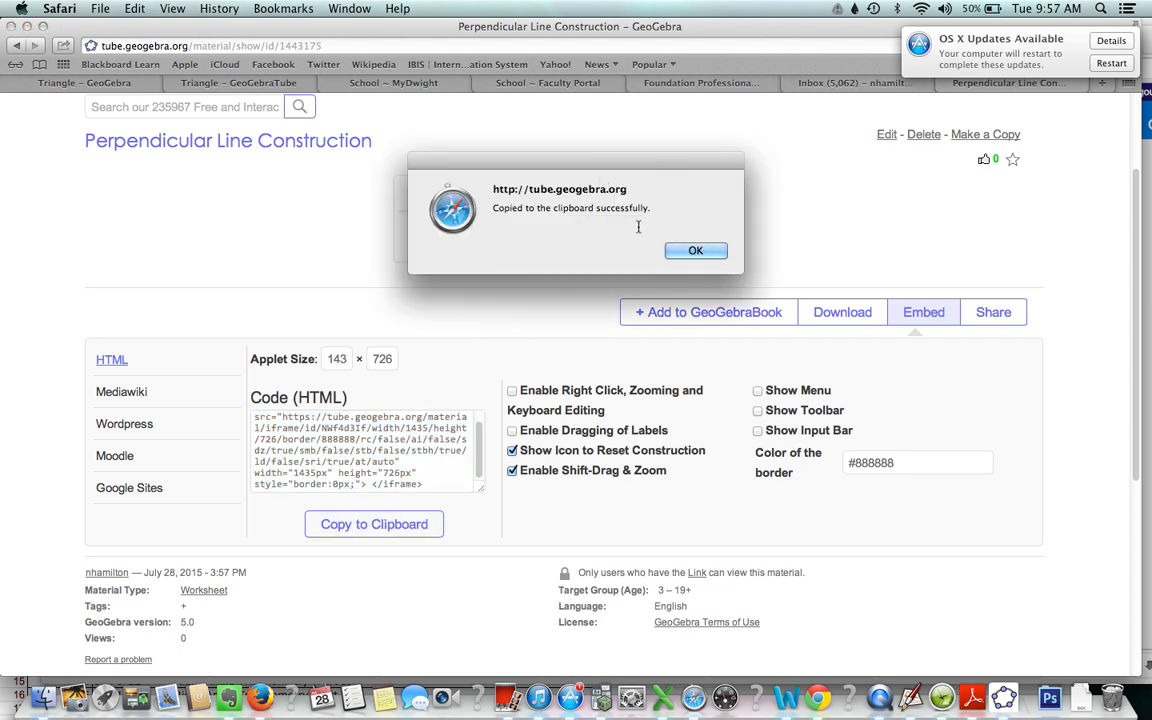
pyautogui.click(684, 251)
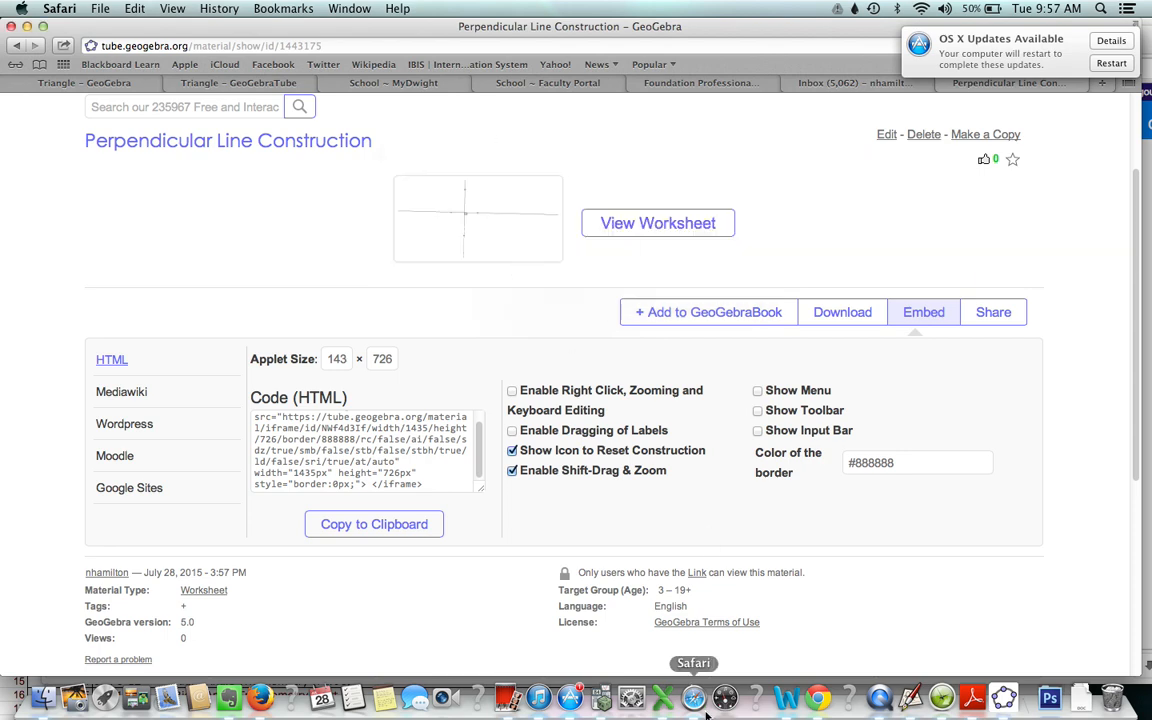
# - In Chrome, start a reply to the "Can Constructions Deepen Understanding" discussion, paste the embed code as HTML, and return to the Rich Content Editor
pyautogui.click(818, 699)
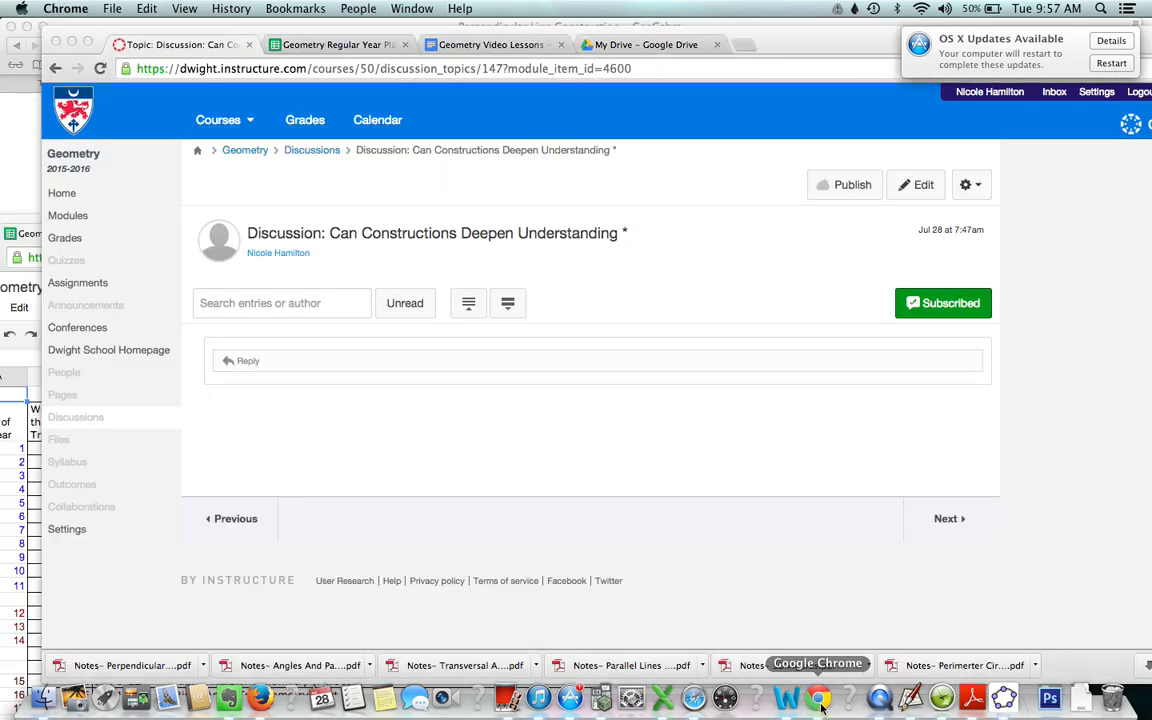
pyautogui.click(676, 359)
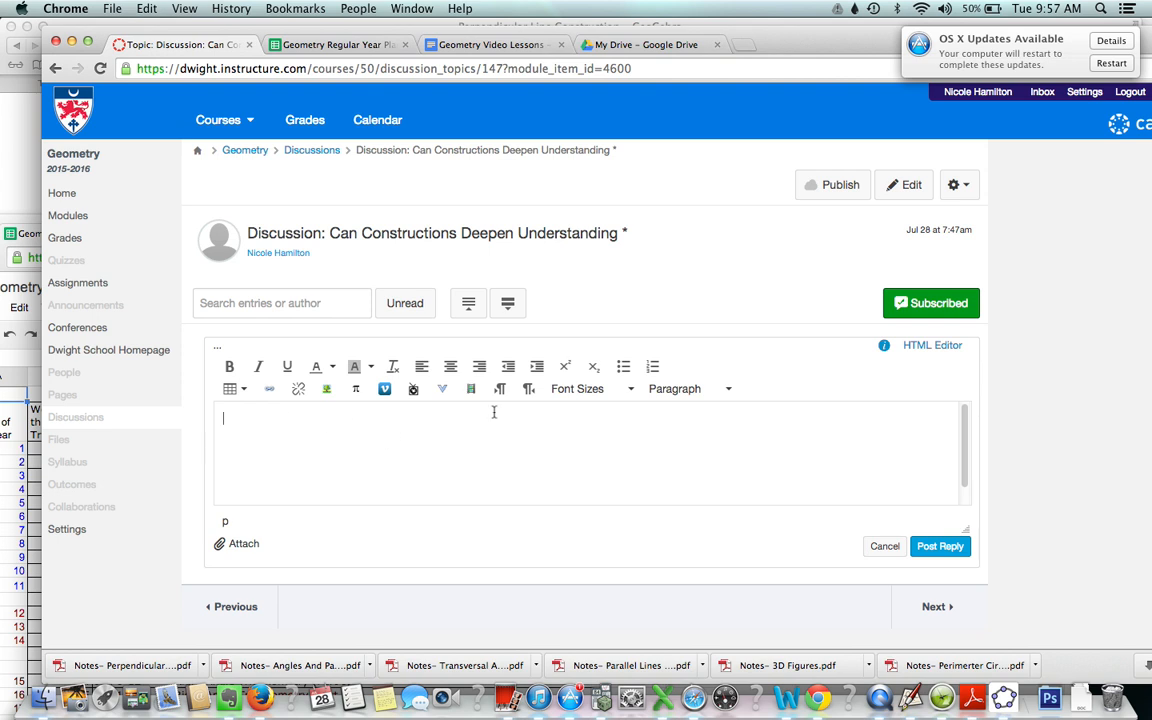
pyautogui.click(918, 347)
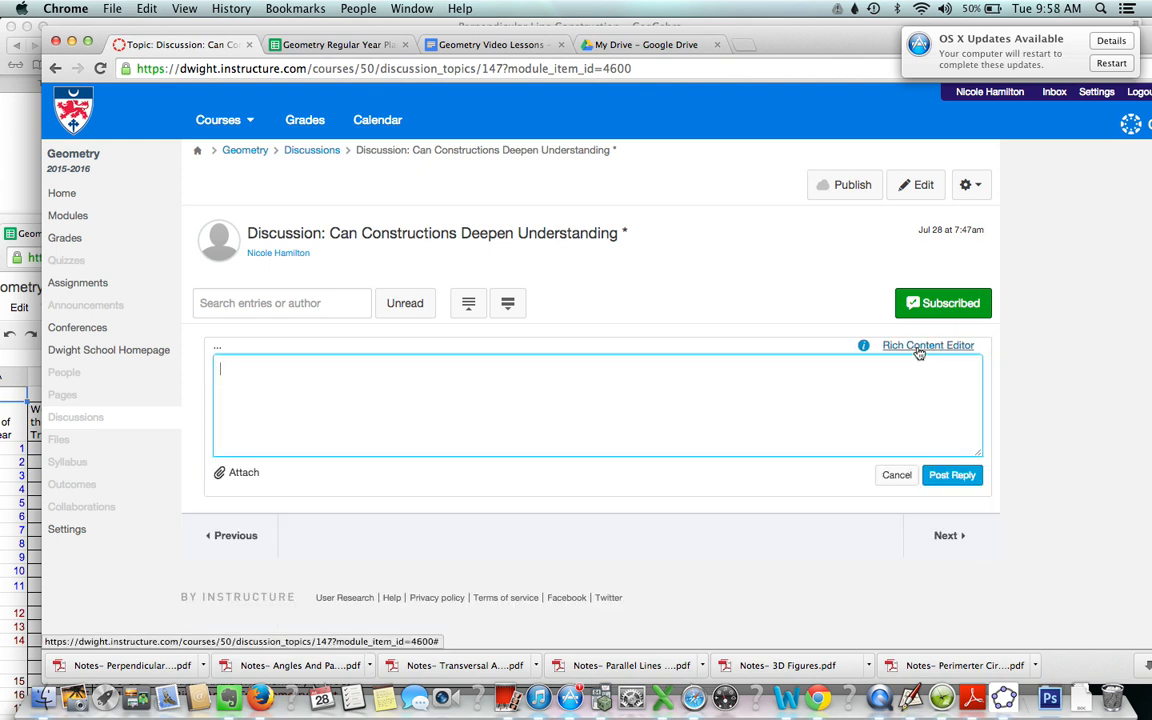
pyautogui.rightClick(604, 401)
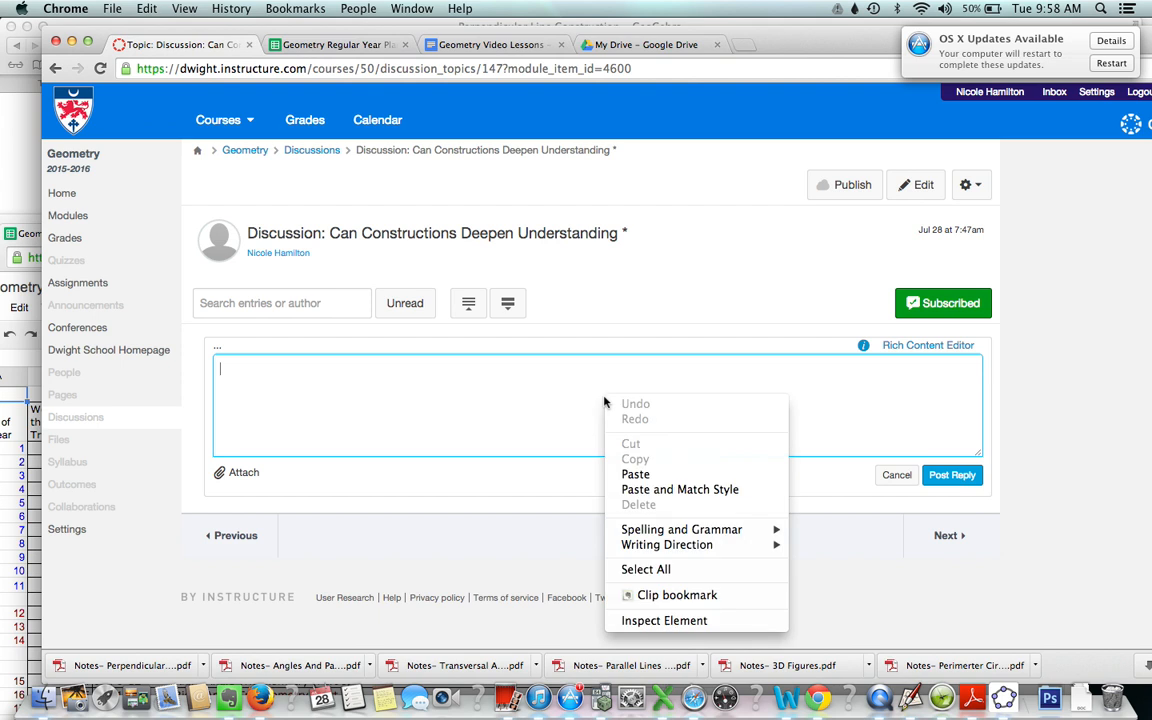
pyautogui.click(632, 474)
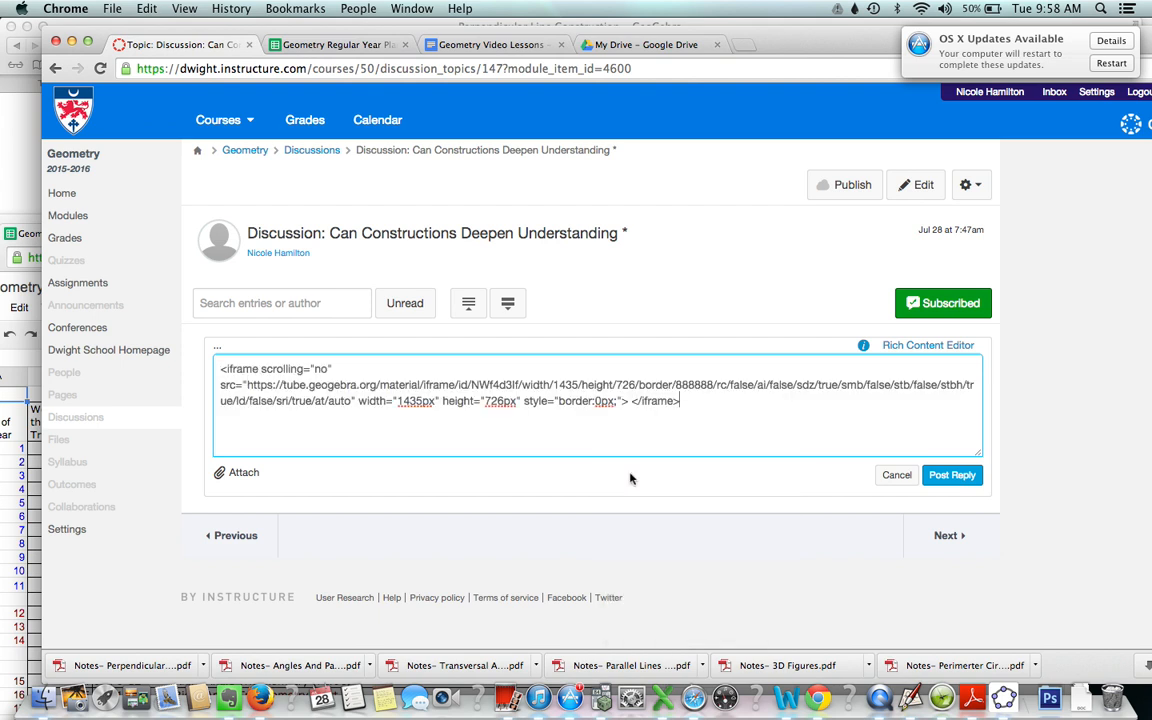
pyautogui.click(929, 347)
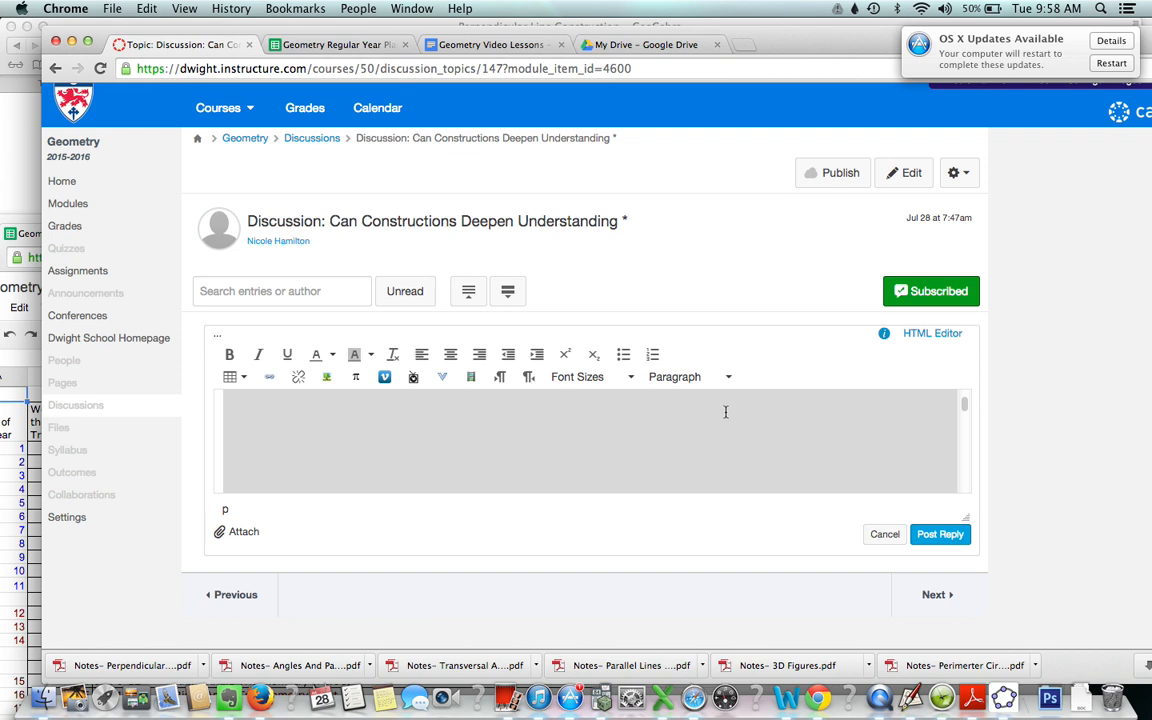
# - Post the reply and test its embedded applet by moving the right blue point down and left past the other blue point
pyautogui.scroll(-6, 726, 412)
pyautogui.scroll(-3, 726, 412)
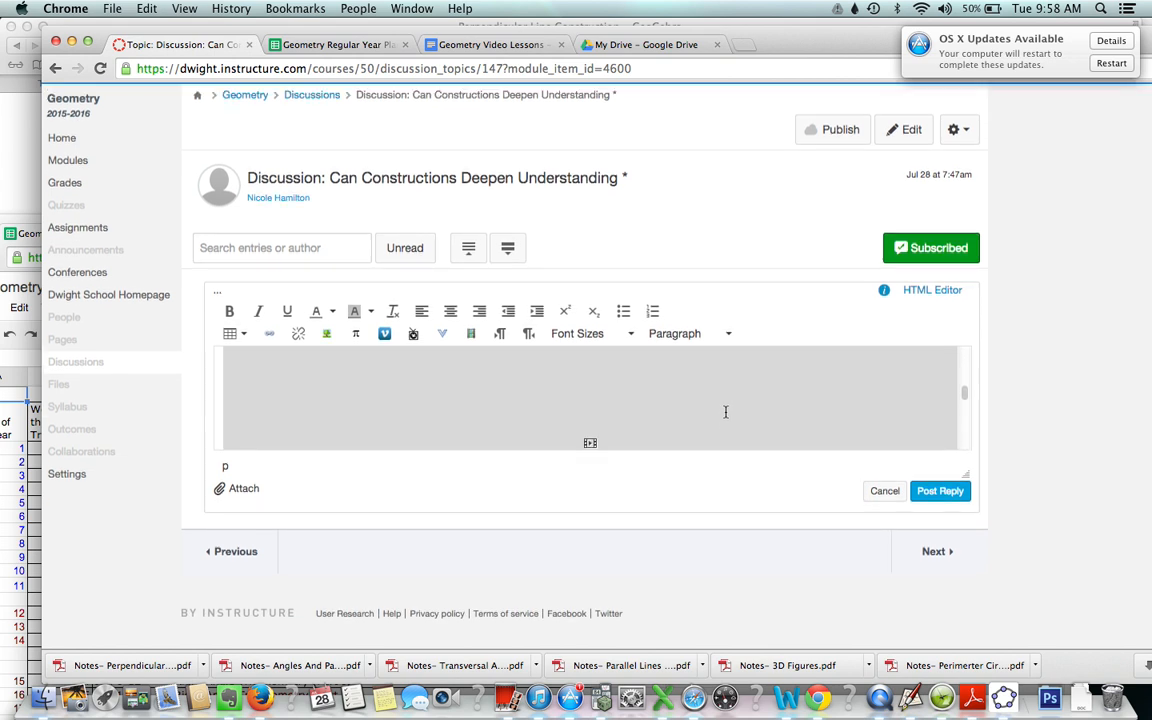
pyautogui.click(940, 492)
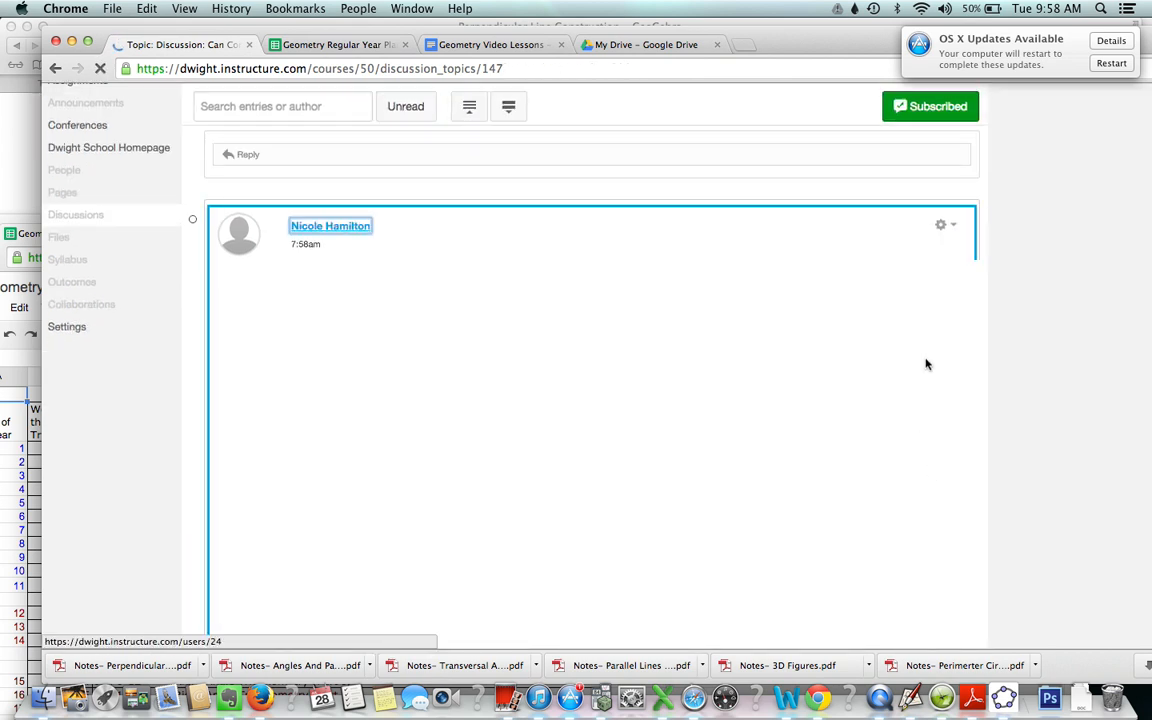
pyautogui.scroll(-3, 910, 335)
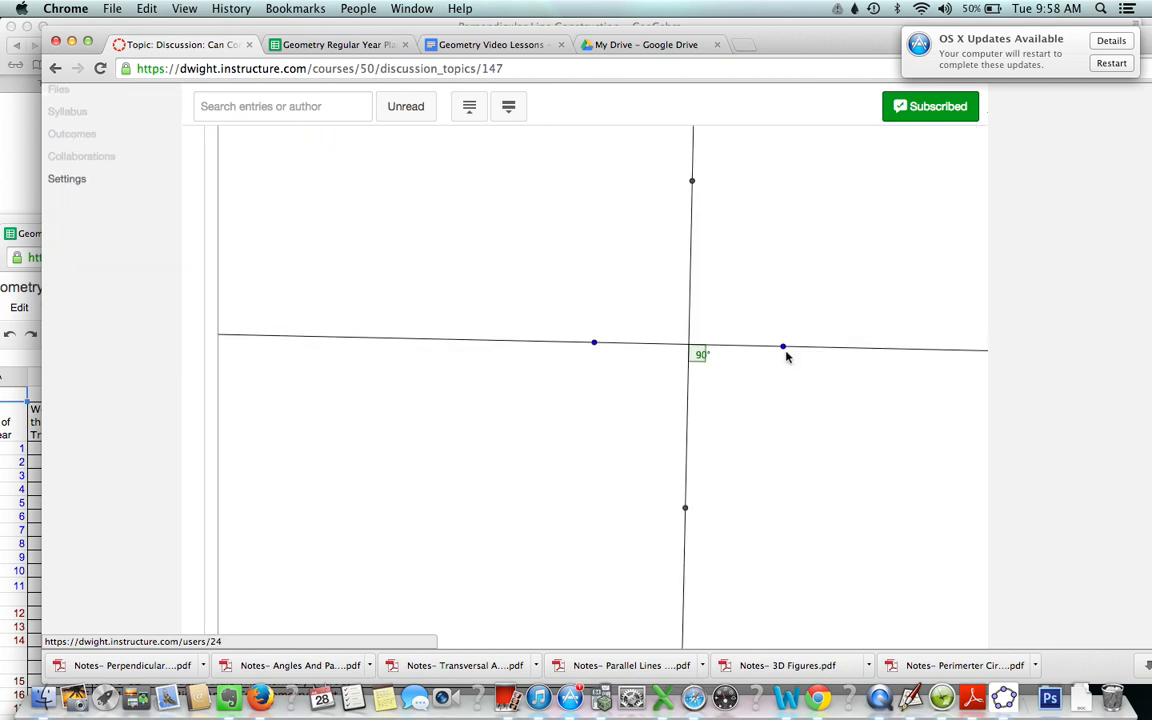
pyautogui.moveTo(784, 348); pyautogui.dragTo(420, 445)
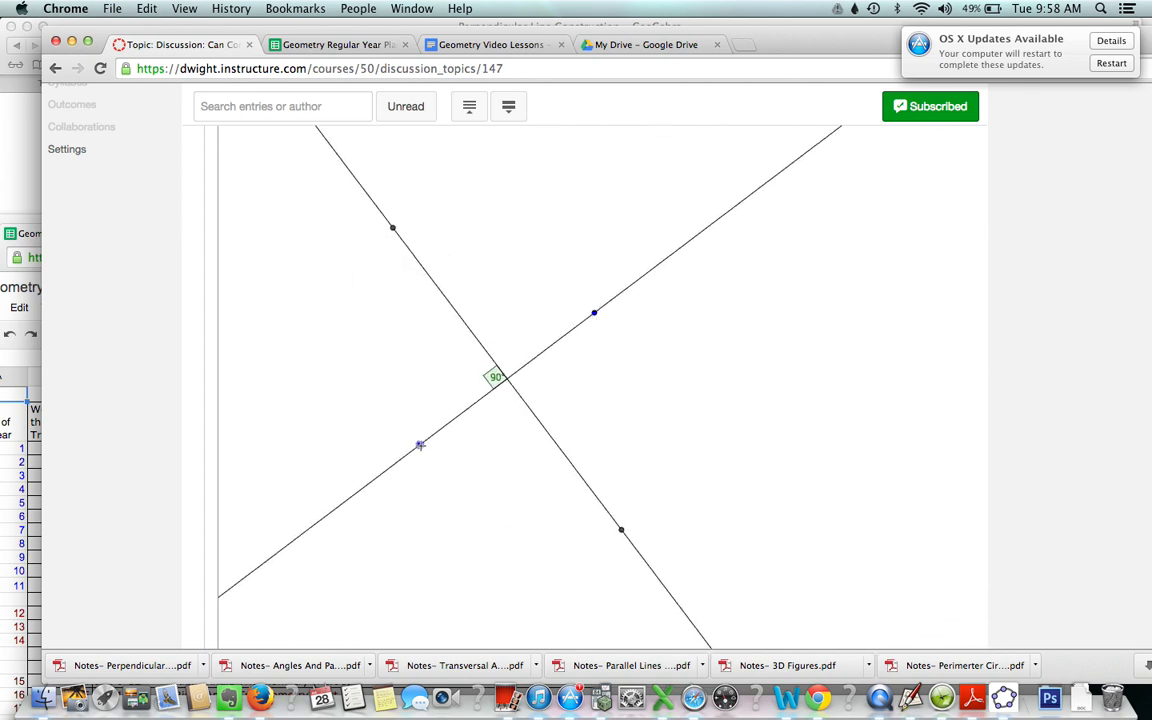